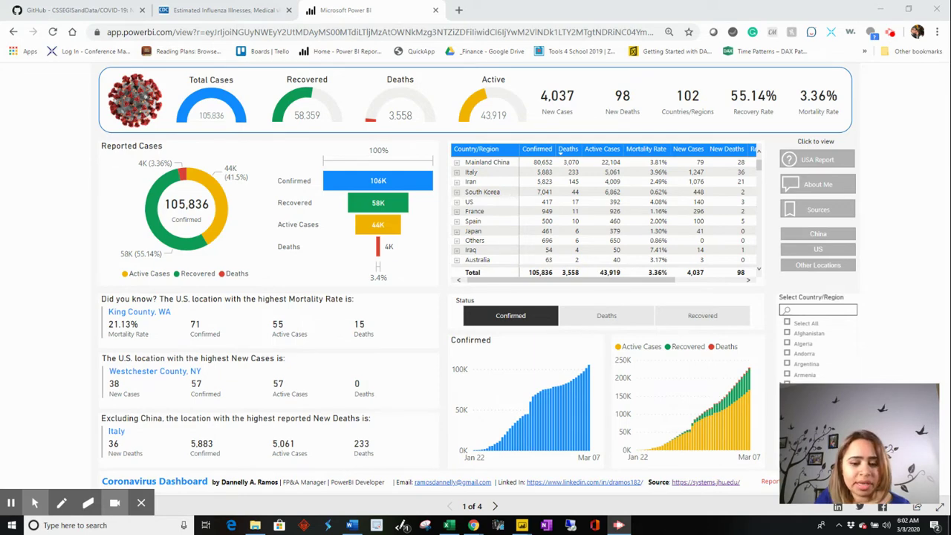
# - Switch from the Power BI Service dashboard to the COVID-19 - Power BI Desktop window
pyautogui.moveTo(525, 529)
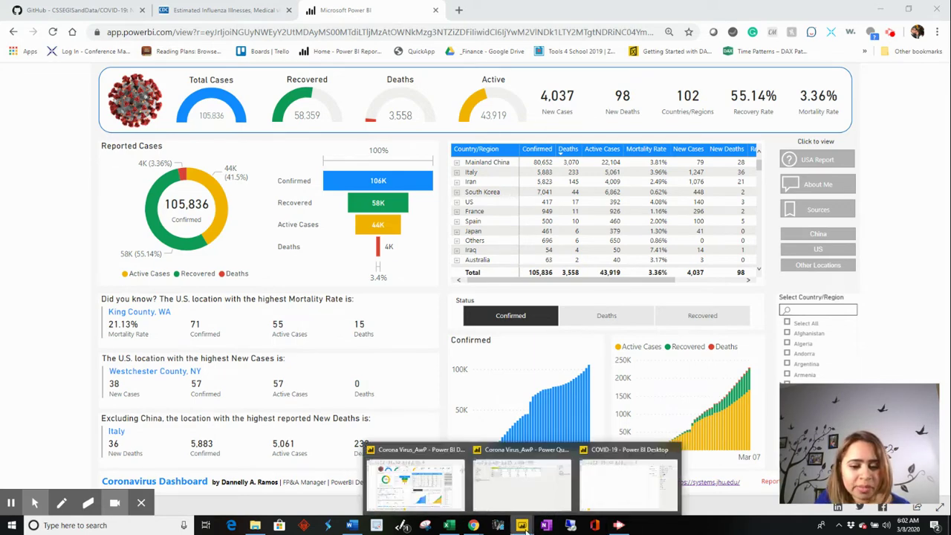
pyautogui.click(603, 503)
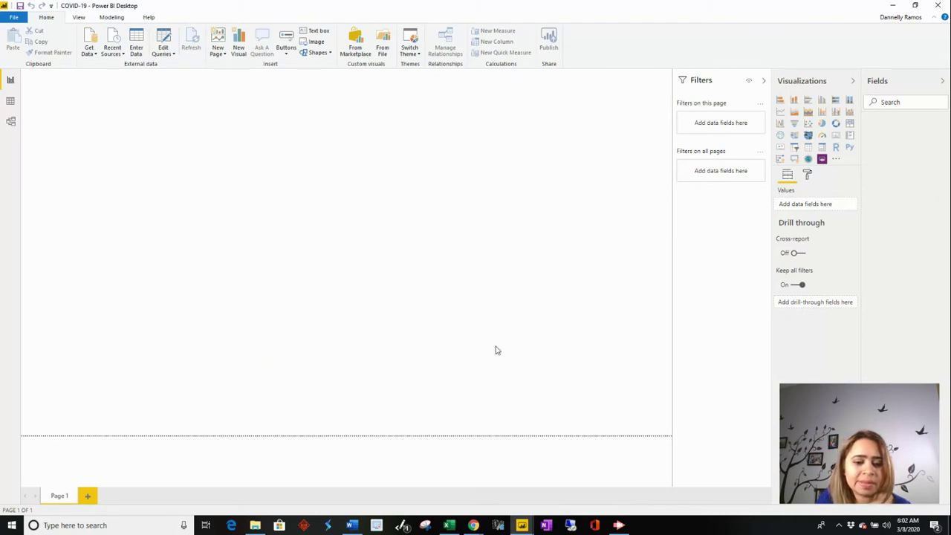
# - Return to Chrome and show the Johns Hopkins CSSE COVID-19 GitHub repository tab
pyautogui.moveTo(476, 528)
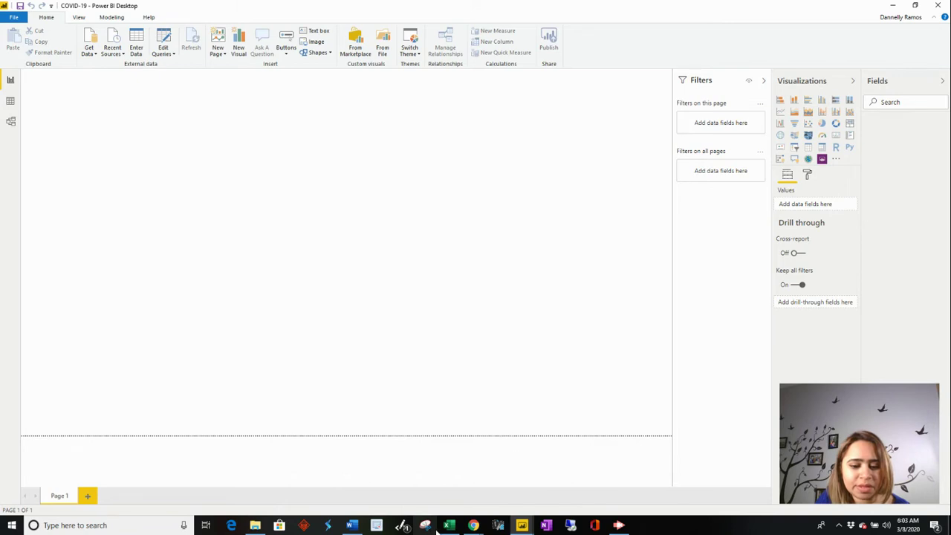
pyautogui.click(386, 469)
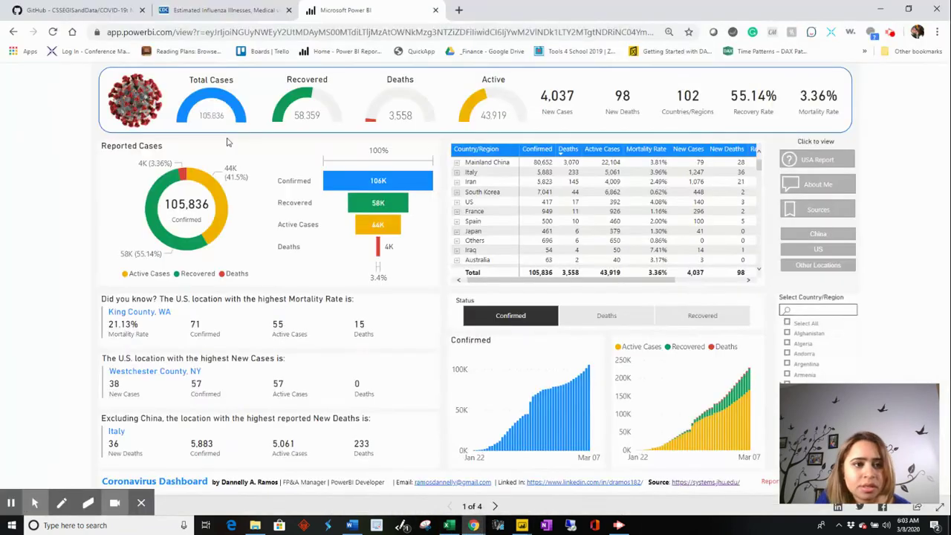
pyautogui.click(42, 9)
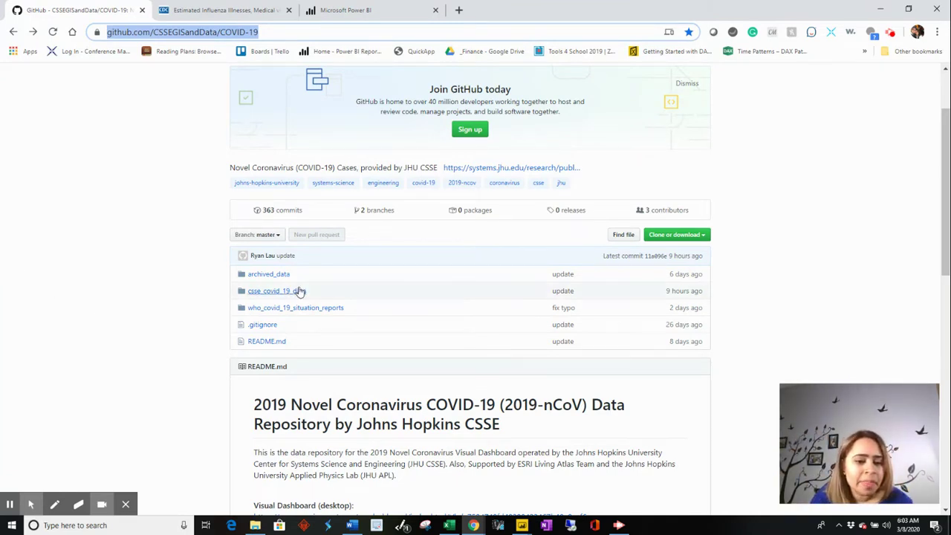
# - Open time_series_19-covid-Confirmed.csv under csse_covid_19_data > csse_covid_19_time_series
pyautogui.click(273, 293)
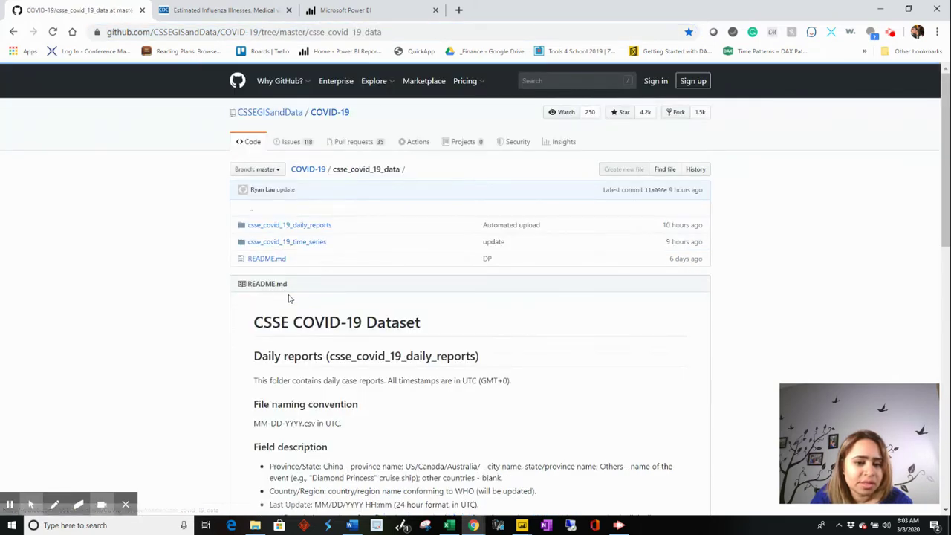
pyautogui.click(306, 242)
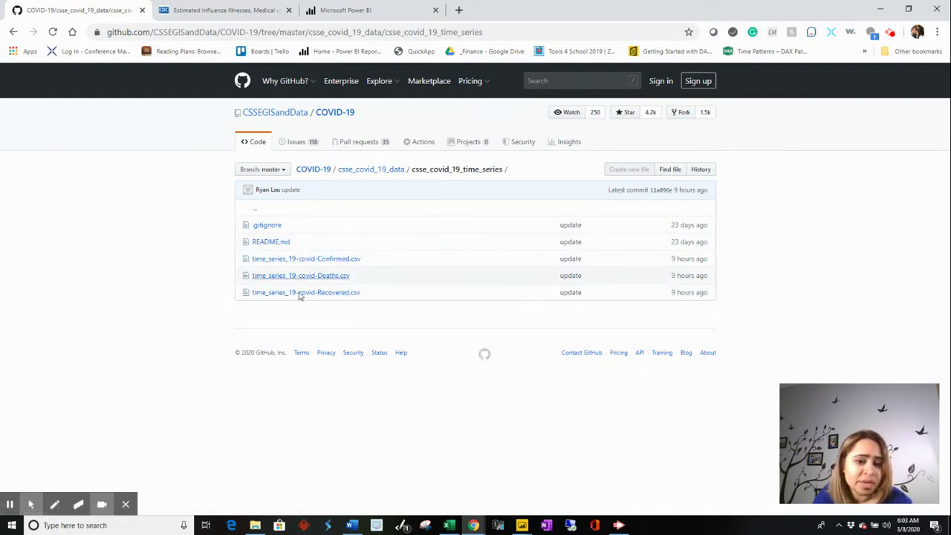
pyautogui.click(325, 259)
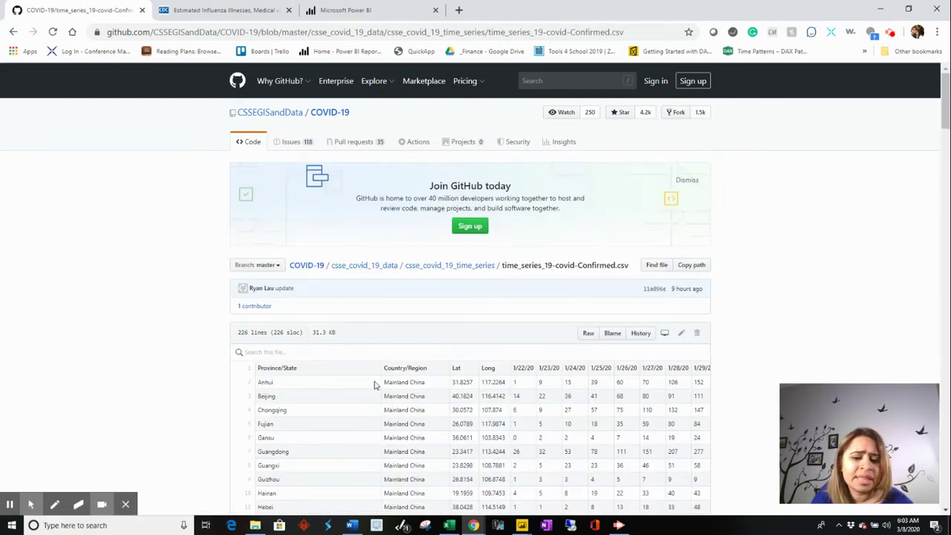
pyautogui.scroll(-1, 526, 382)
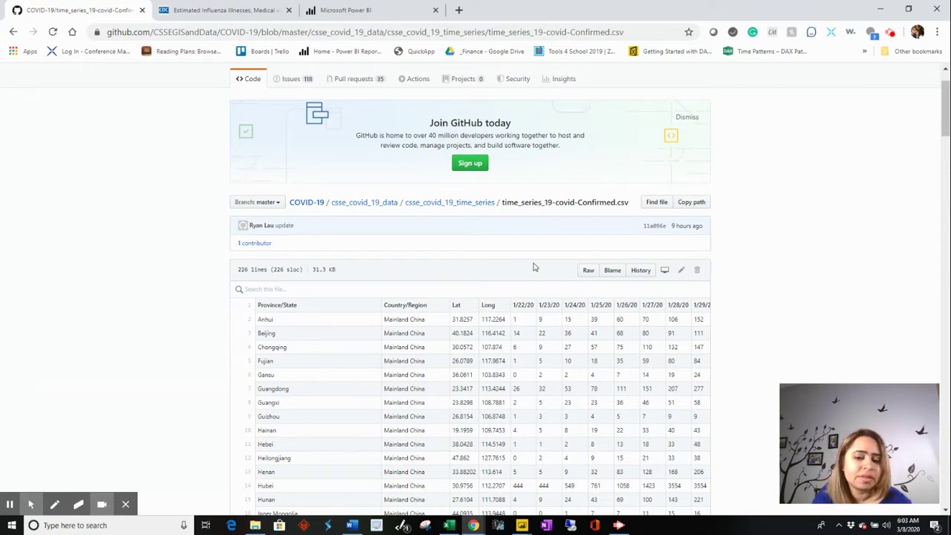
# - View the file as Raw, copy its web address, and return to Power BI Desktop
pyautogui.click(588, 274)
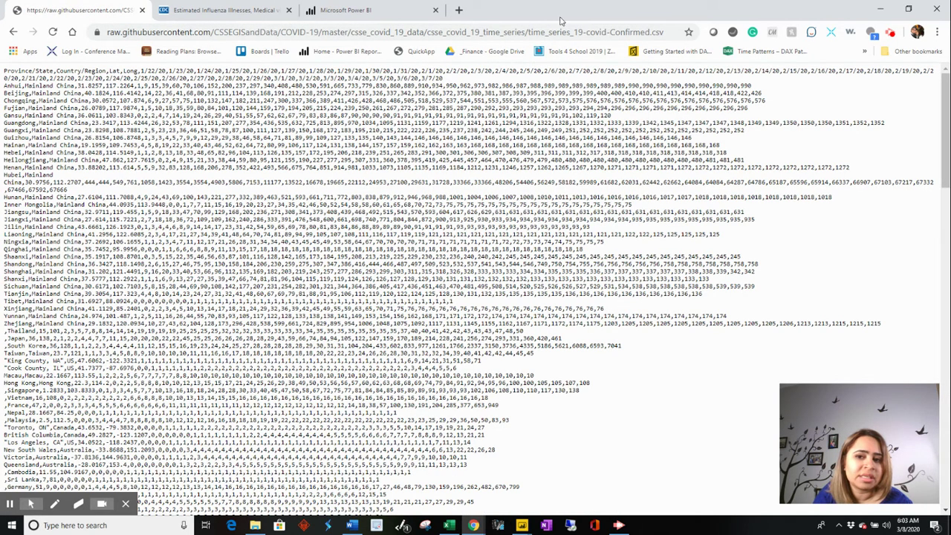
pyautogui.click(671, 33)
pyautogui.hotkey('ctrl', 'c')
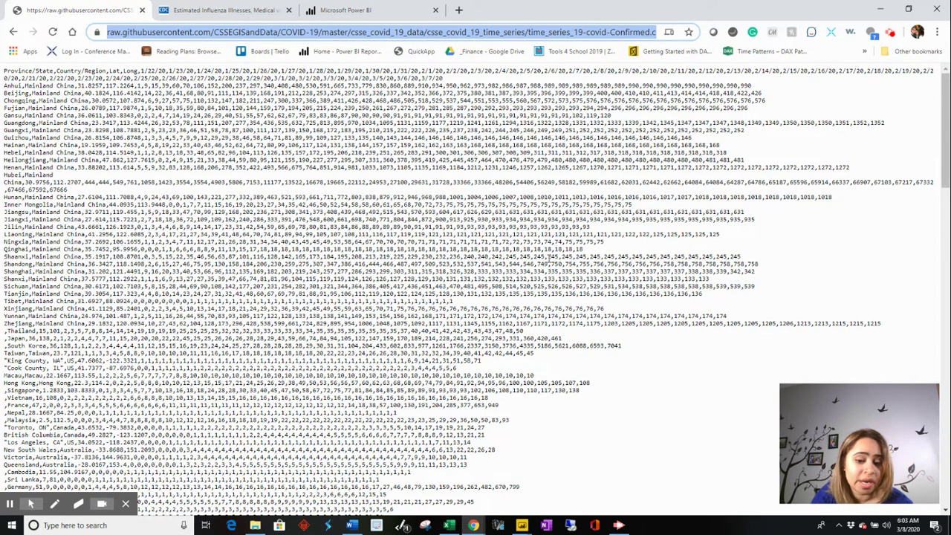
pyautogui.moveTo(525, 525)
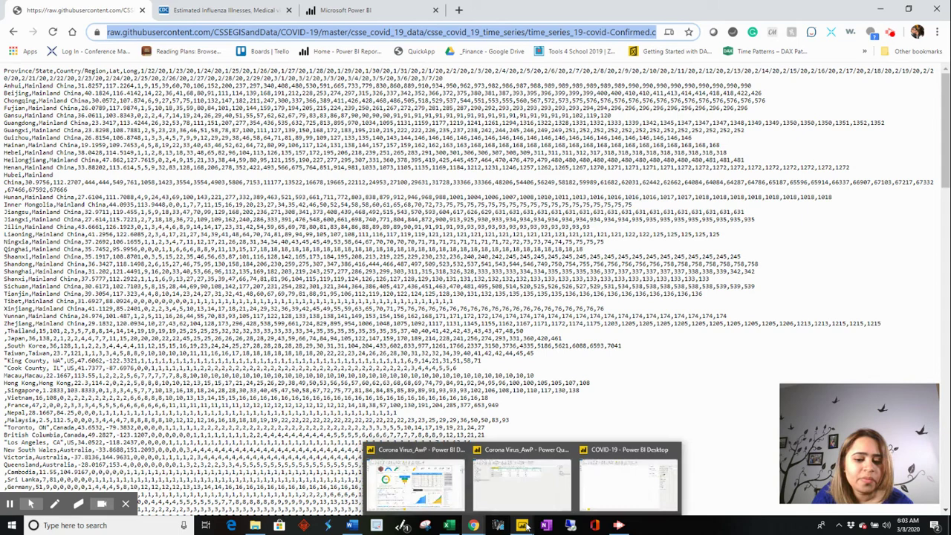
pyautogui.click(616, 487)
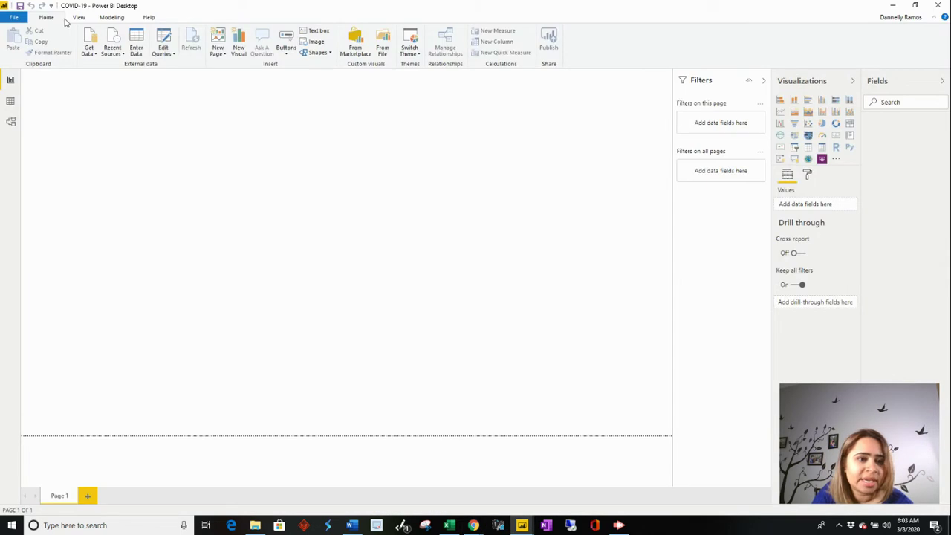
# - Connect via Get Data > Web to the raw Confirmed CSV URL and open it in Power Query Editor
pyautogui.click(89, 49)
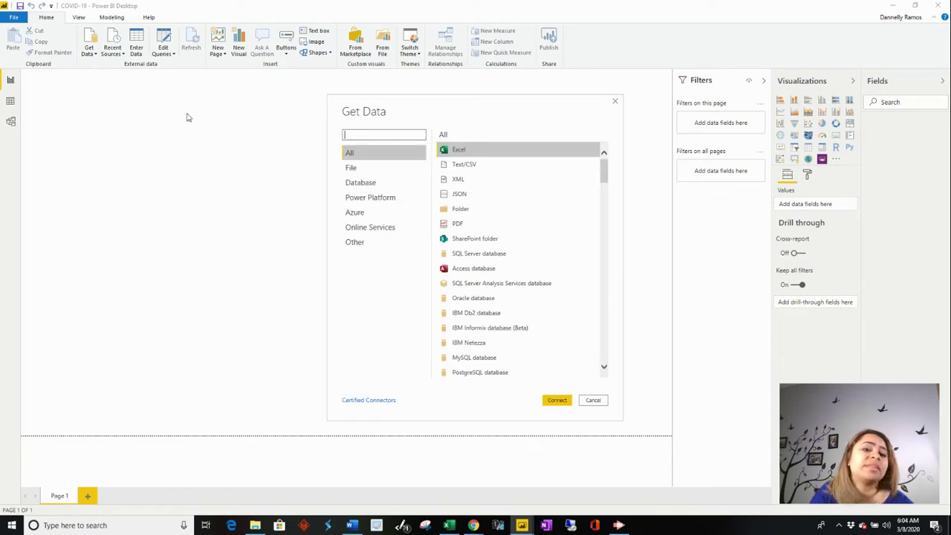
pyautogui.click(615, 102)
pyautogui.click(92, 53)
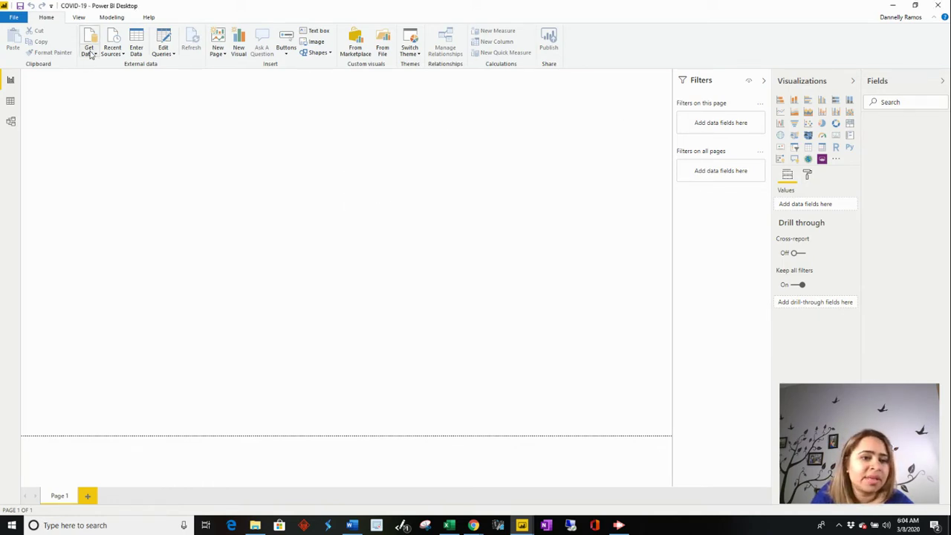
pyautogui.click(125, 223)
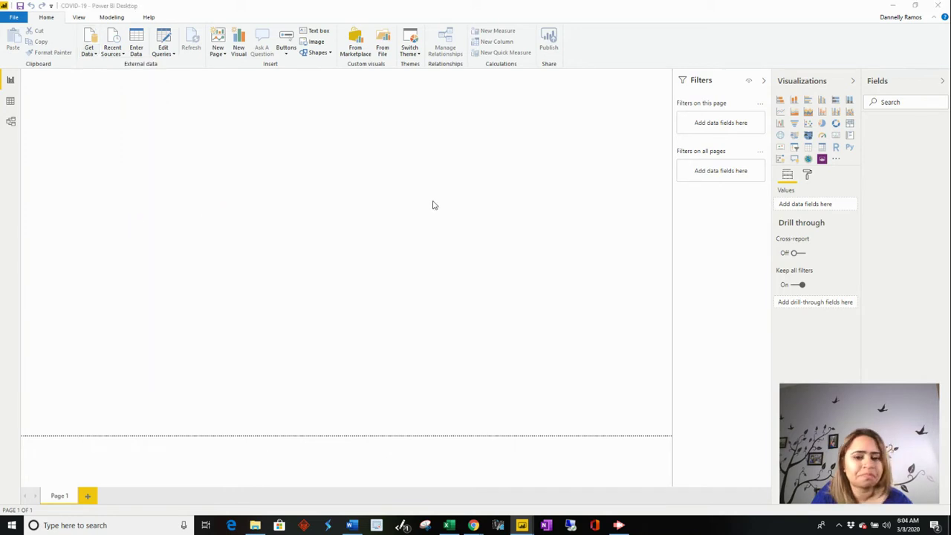
pyautogui.hotkey('ctrl', 'v')
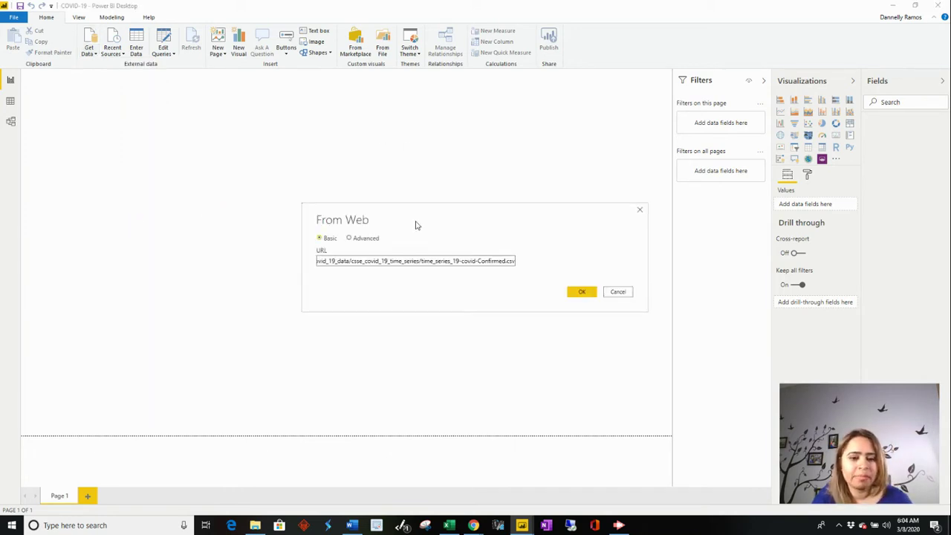
pyautogui.press('Return')
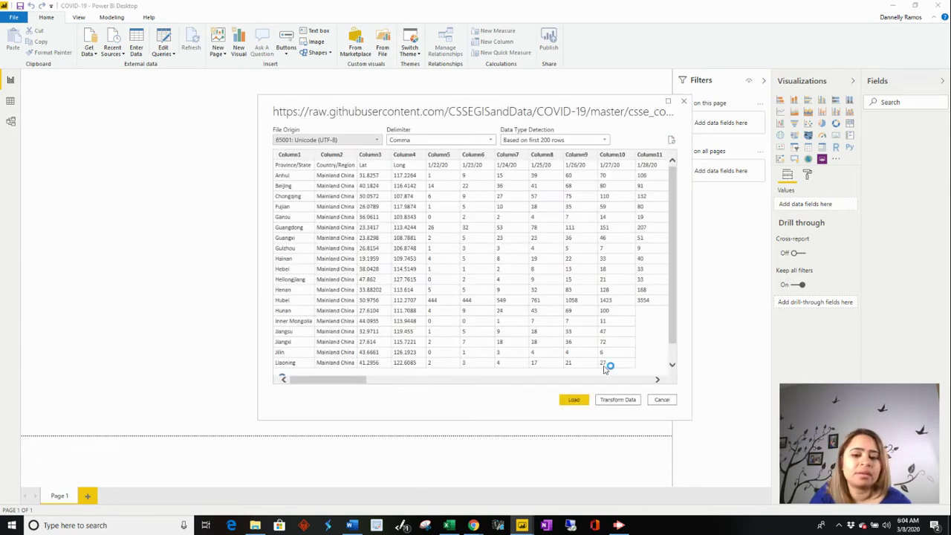
pyautogui.click(630, 400)
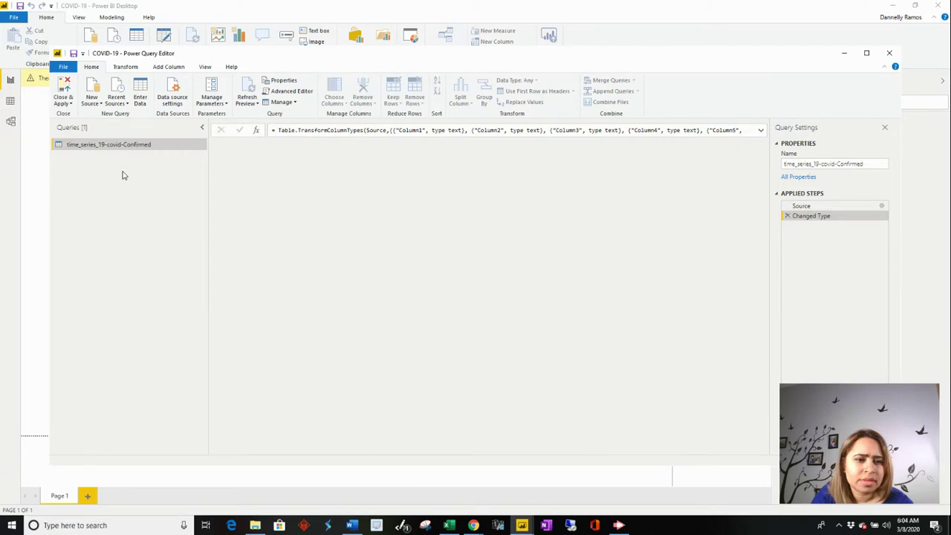
# - Rename the query to Confirmed and promote the first row to headers
pyautogui.rightClick(136, 146)
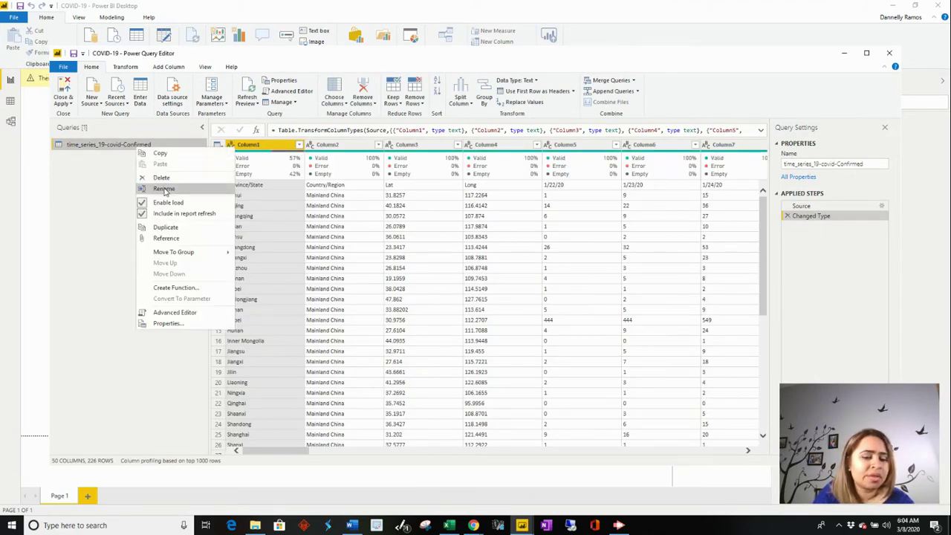
pyautogui.click(163, 188)
pyautogui.write('Confirmed')
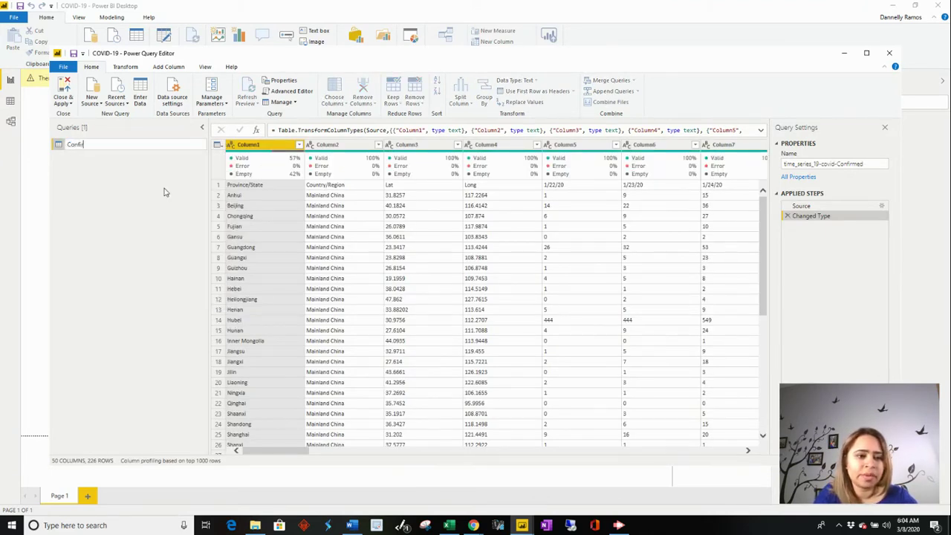
pyautogui.press('Return')
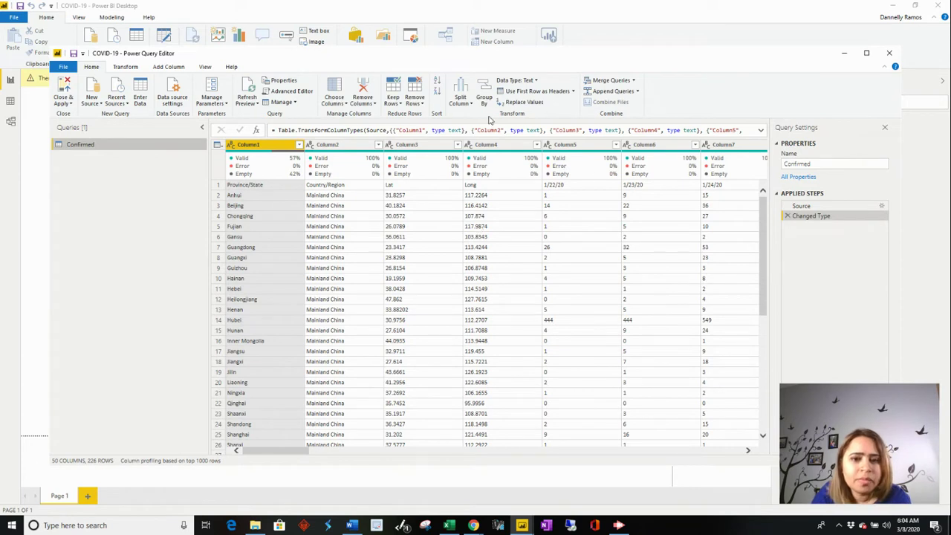
pyautogui.click(529, 91)
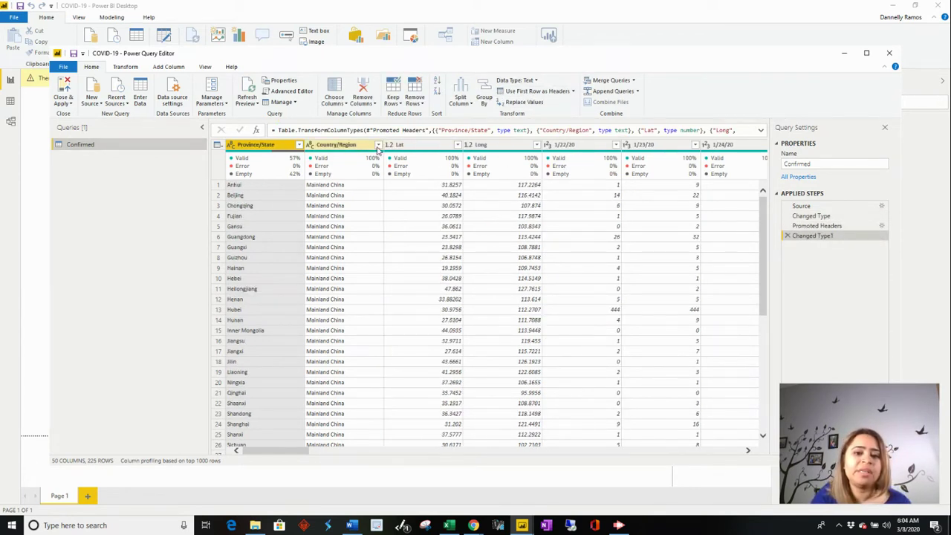
# - Unpivot the date columns, keeping the four location columns including Country/Region, Lat and Long
pyautogui.keyDown('shift'); pyautogui.click(340, 144); pyautogui.keyUp('shift')
pyautogui.keyDown('shift'); pyautogui.click(418, 144); pyautogui.keyUp('shift')
pyautogui.keyDown('shift'); pyautogui.click(478, 146); pyautogui.keyUp('shift')
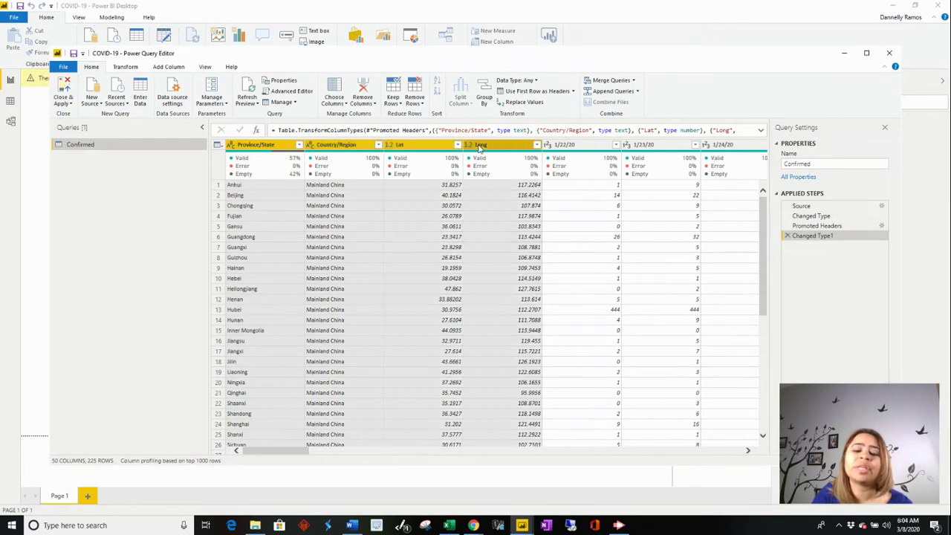
pyautogui.rightClick(478, 146)
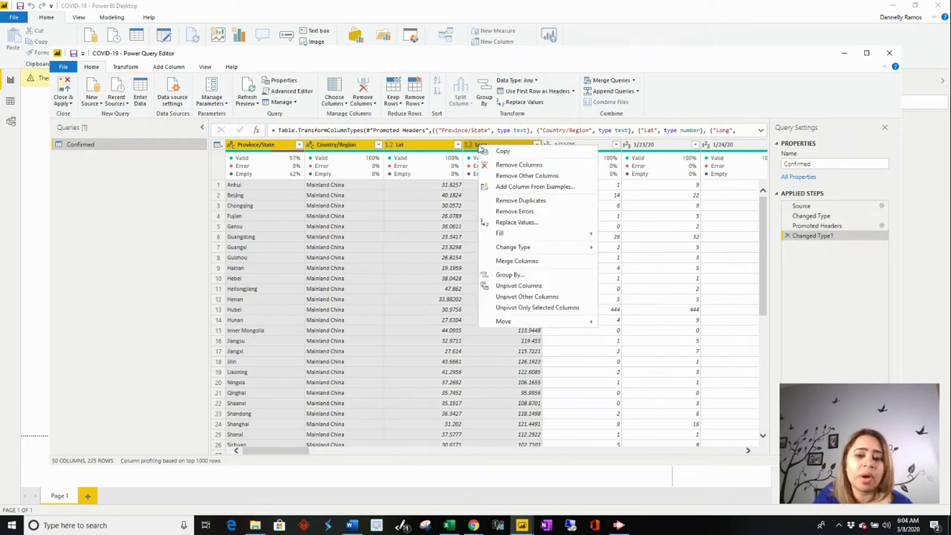
pyautogui.click(510, 177)
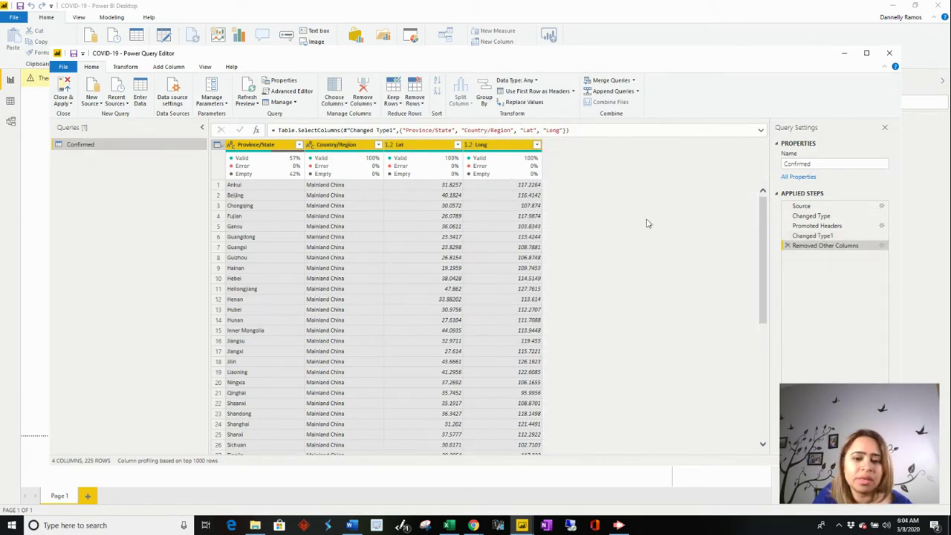
pyautogui.click(788, 245)
pyautogui.rightClick(494, 146)
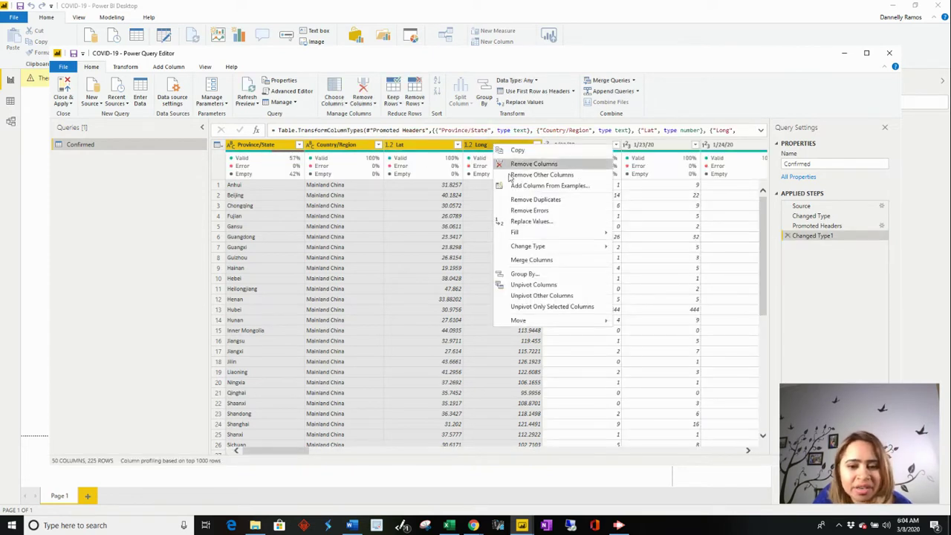
pyautogui.click(543, 296)
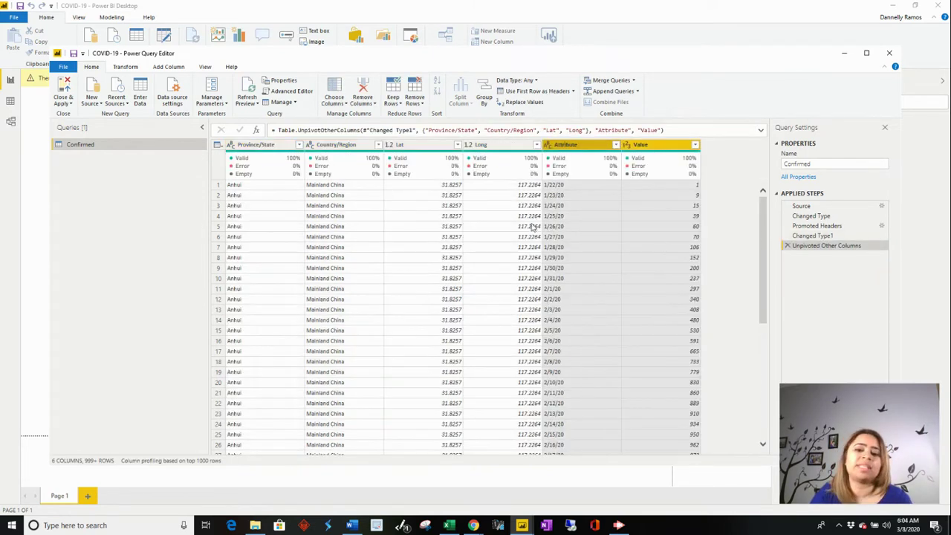
# - Rename the Attribute column to Date and change its data type to Date
pyautogui.doubleClick(572, 145)
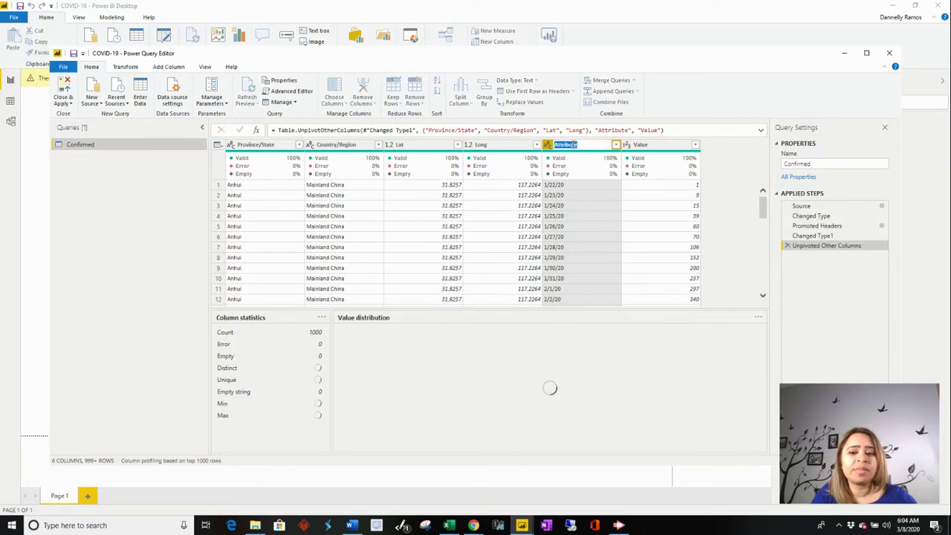
pyautogui.write('Date')
pyautogui.press('Return')
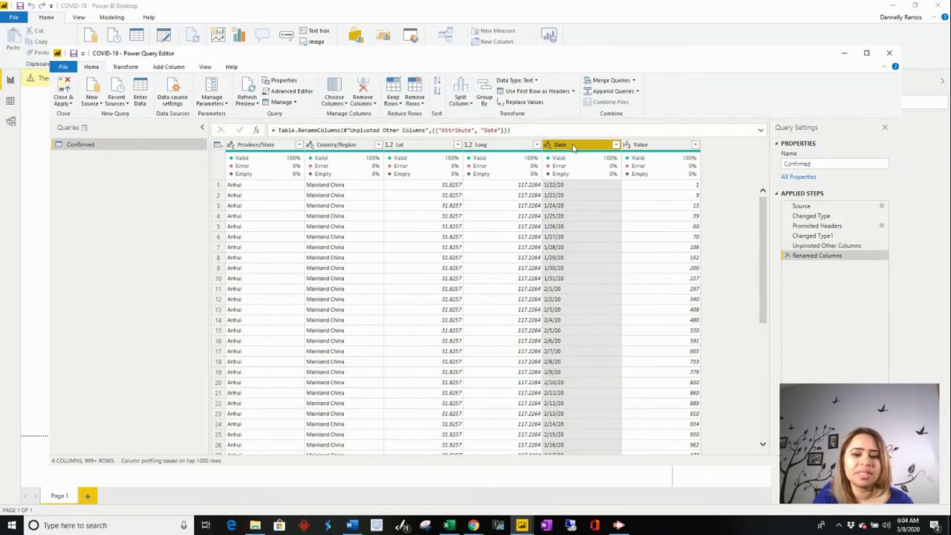
pyautogui.click(137, 68)
pyautogui.click(185, 80)
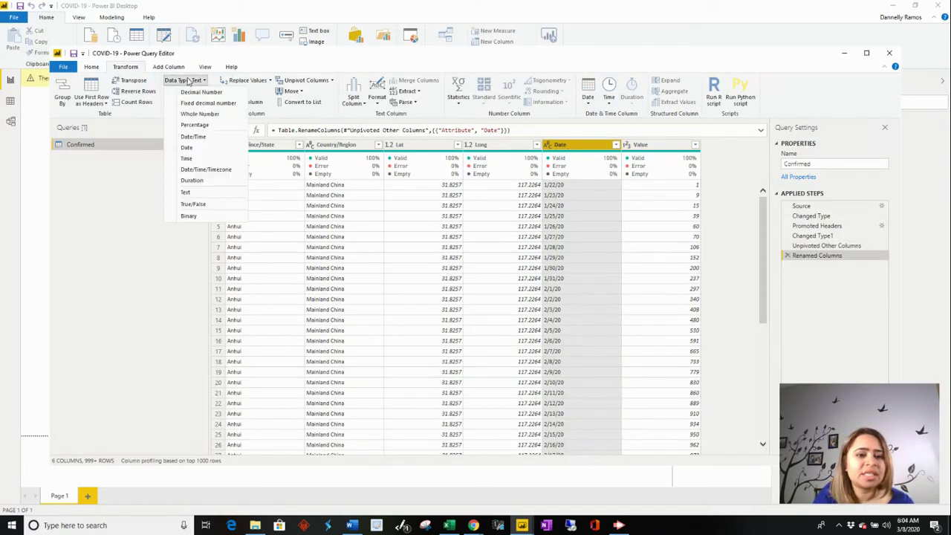
pyautogui.click(200, 149)
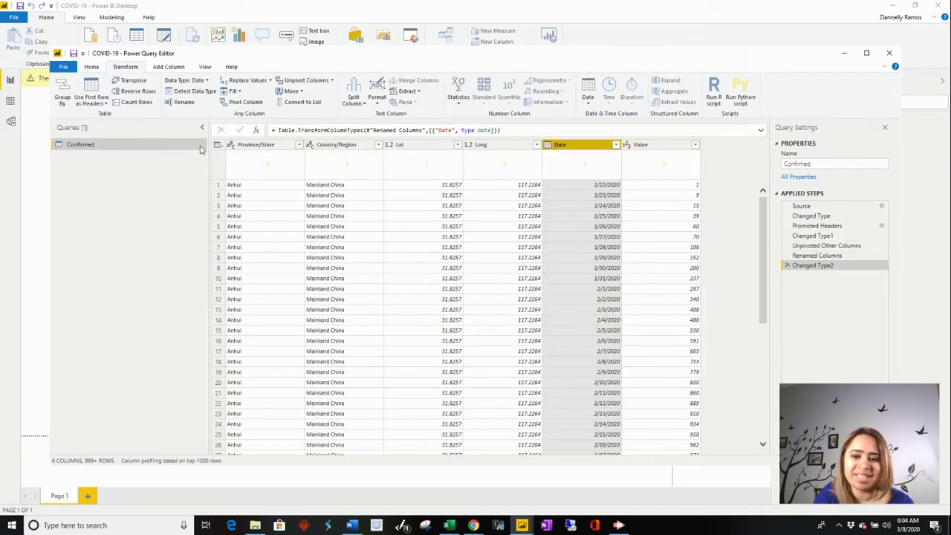
pyautogui.click(661, 227)
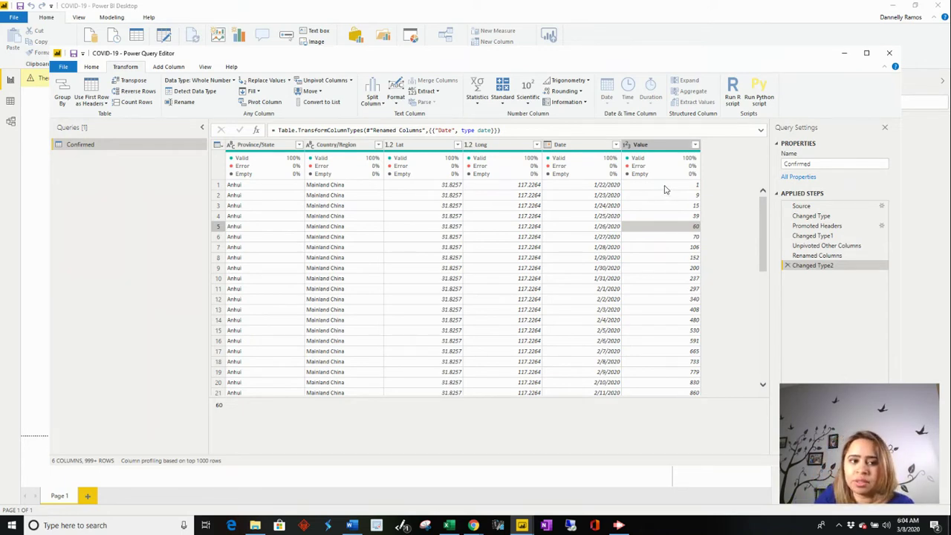
pyautogui.click(842, 206)
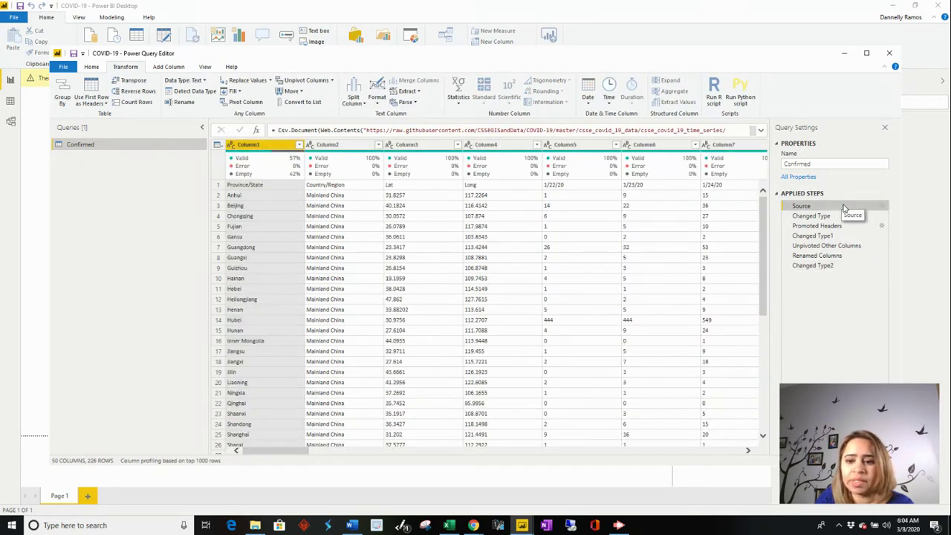
# - Edit the Source step formula from Columns=50 to Columns=5000
pyautogui.click(761, 132)
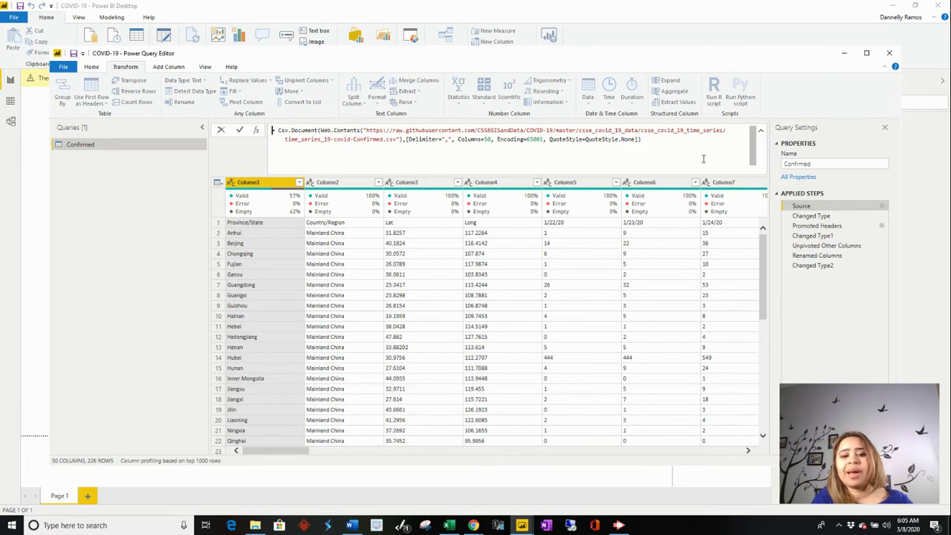
pyautogui.moveTo(491, 139); pyautogui.dragTo(476, 141)
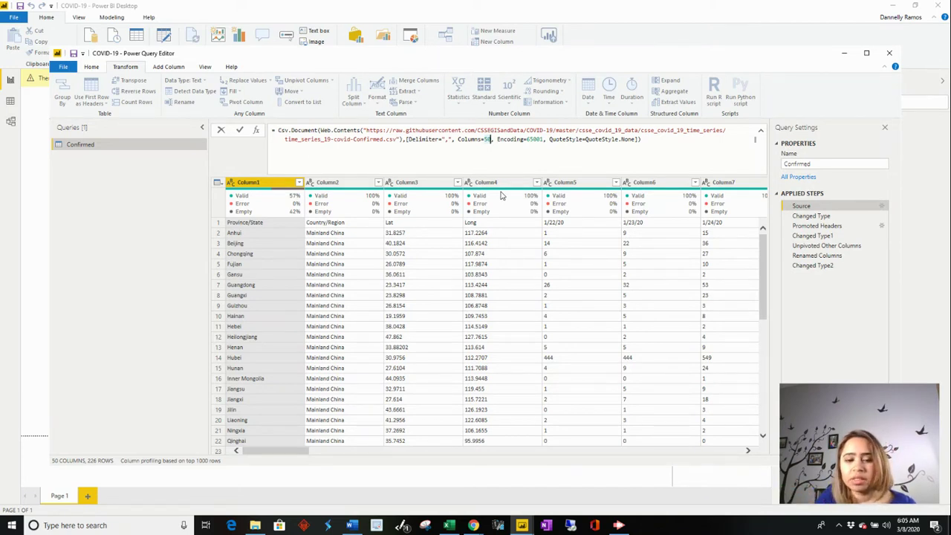
pyautogui.write('00')
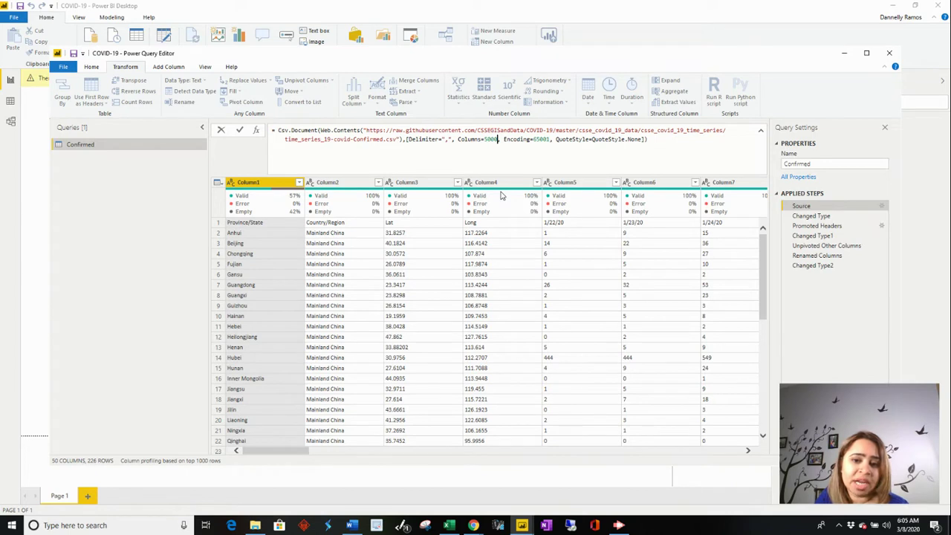
pyautogui.press('Return')
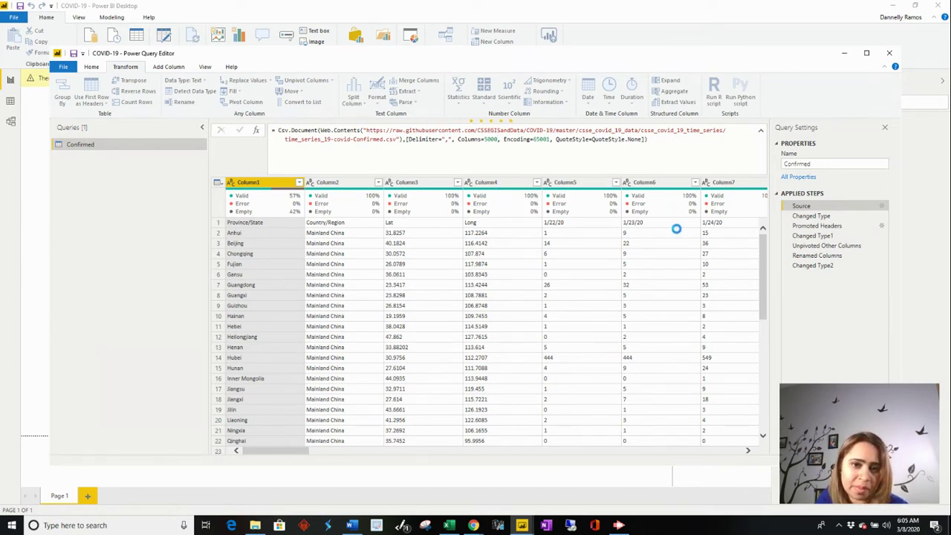
# - Step through Changed Type, Promoted Headers and Changed Type2, checking the Date column's full value list
pyautogui.click(834, 216)
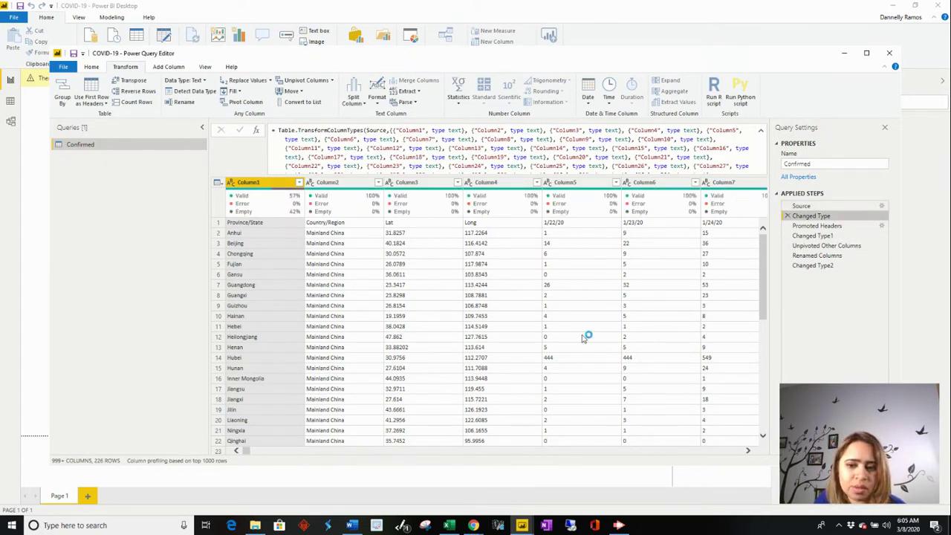
pyautogui.click(827, 226)
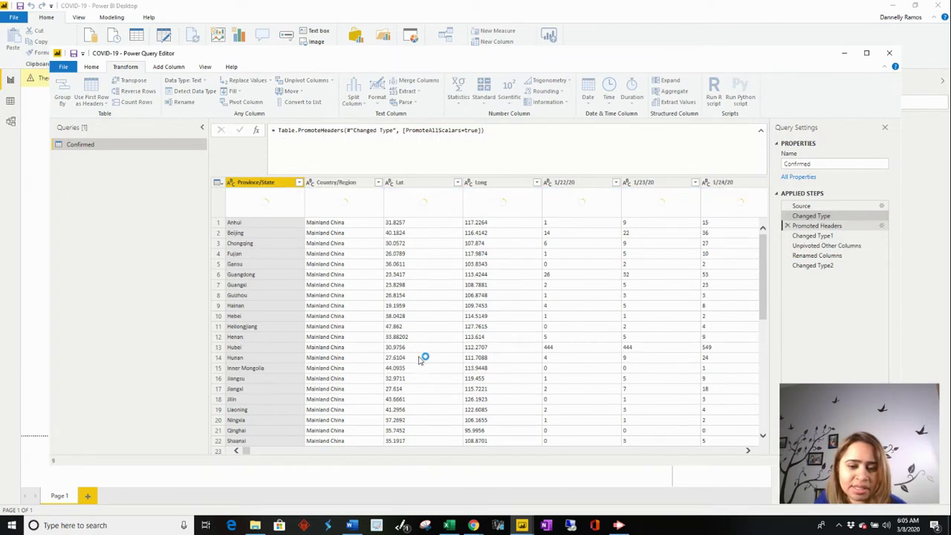
pyautogui.click(826, 266)
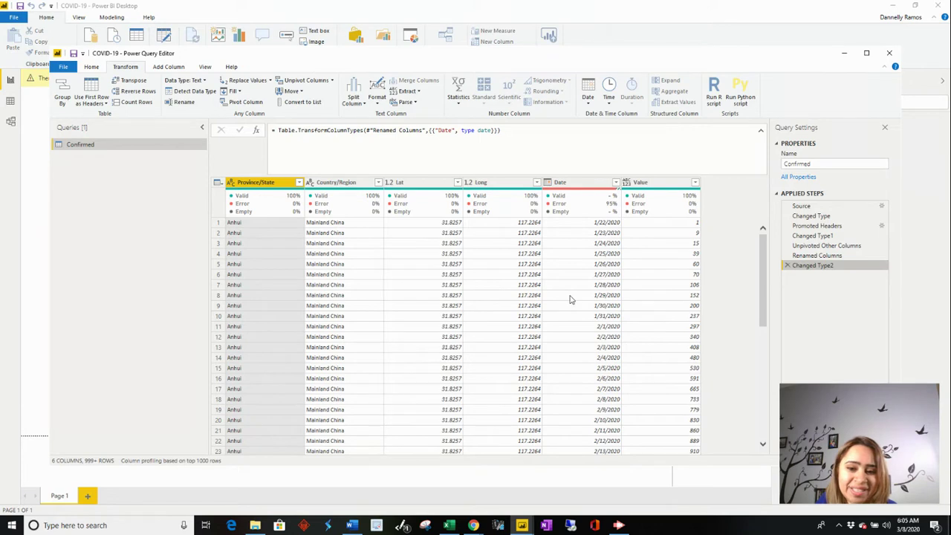
pyautogui.click(615, 182)
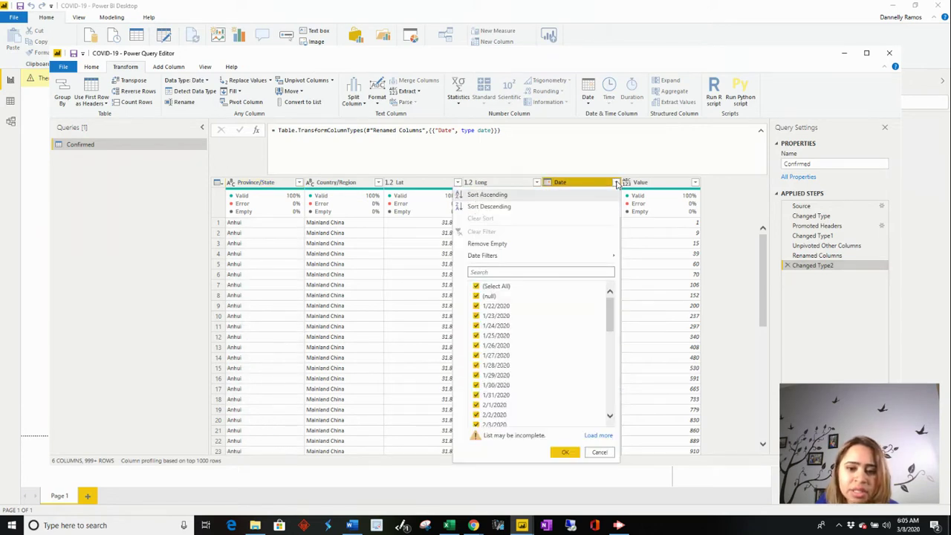
pyautogui.click(600, 436)
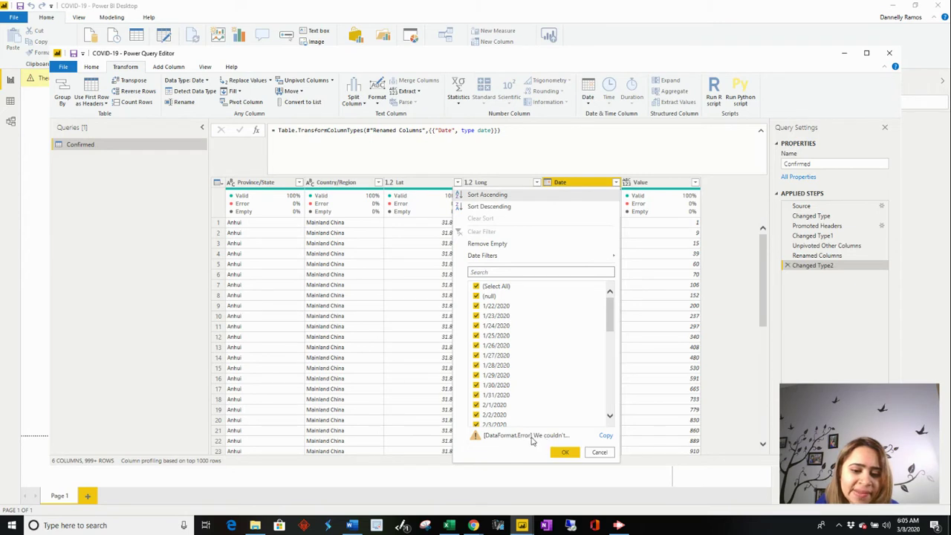
pyautogui.click(599, 453)
pyautogui.click(839, 207)
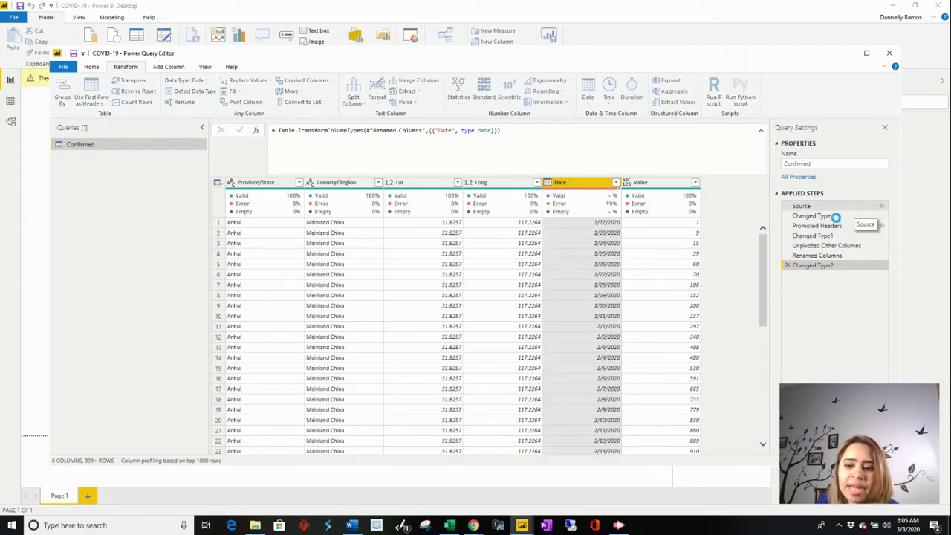
# - Inspect the empty far-right columns after Promoted Headers and the Changed Type1 result
pyautogui.click(836, 224)
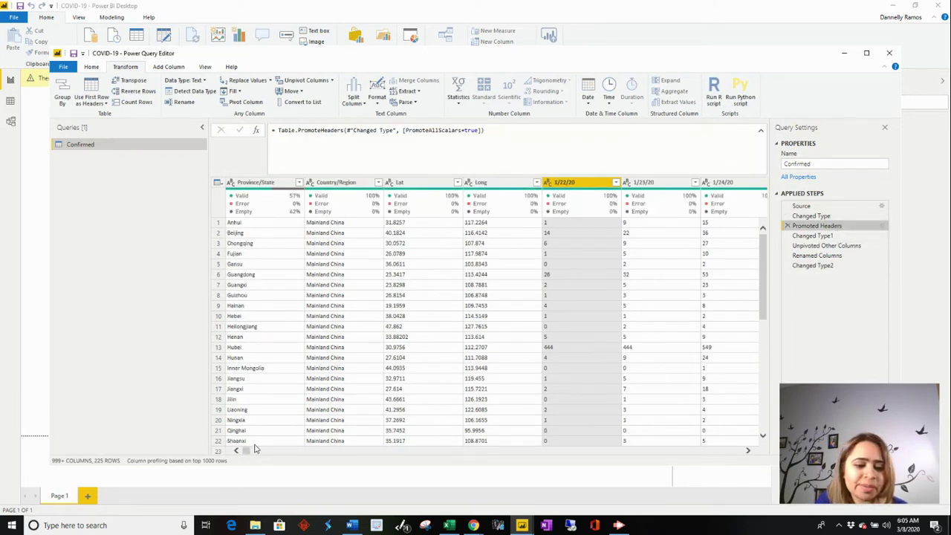
pyautogui.moveTo(249, 451); pyautogui.dragTo(576, 457)
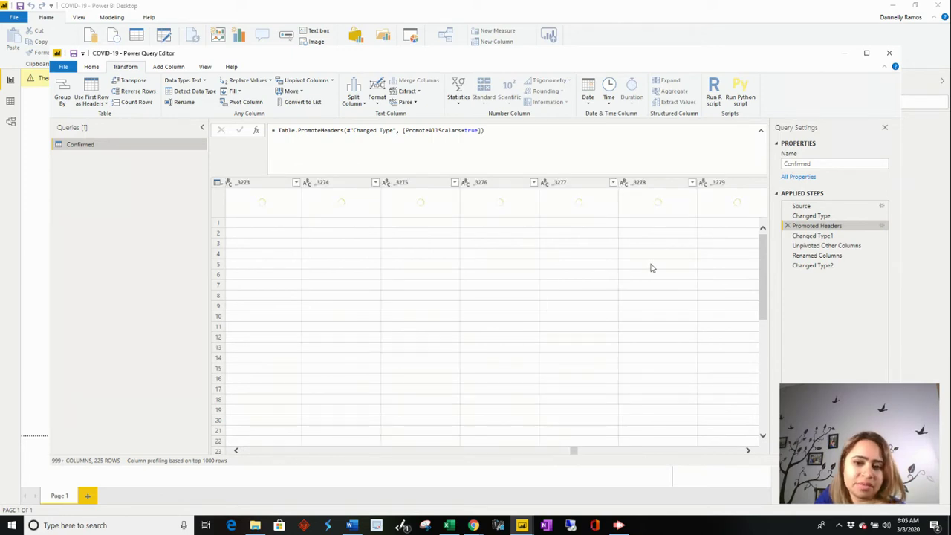
pyautogui.click(562, 182)
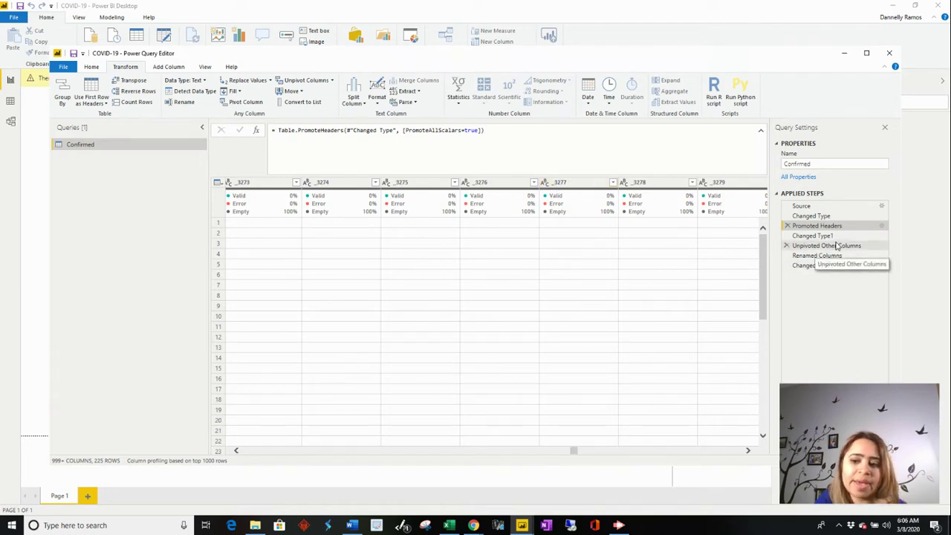
pyautogui.click(814, 235)
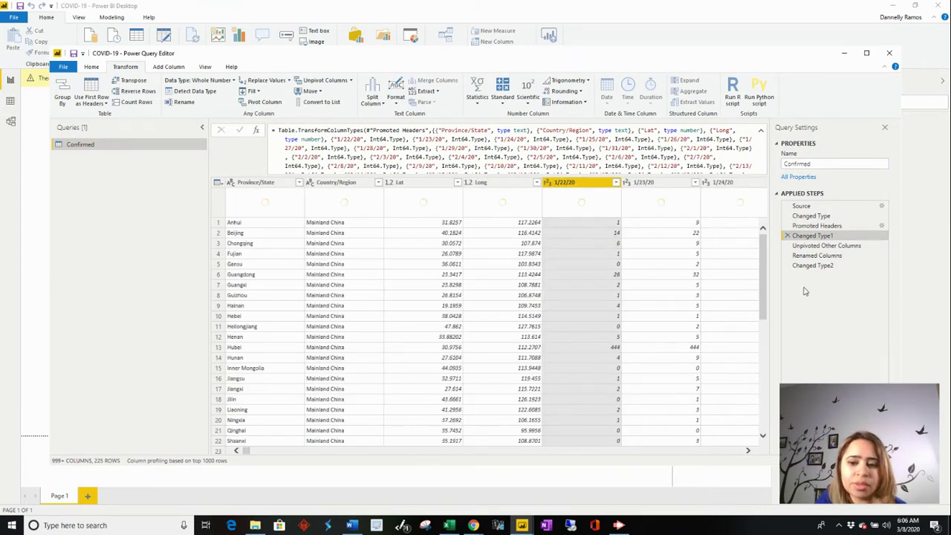
# - Insert a Remove Empty filter on Attribute right after Unpivoted Other Columns
pyautogui.click(825, 246)
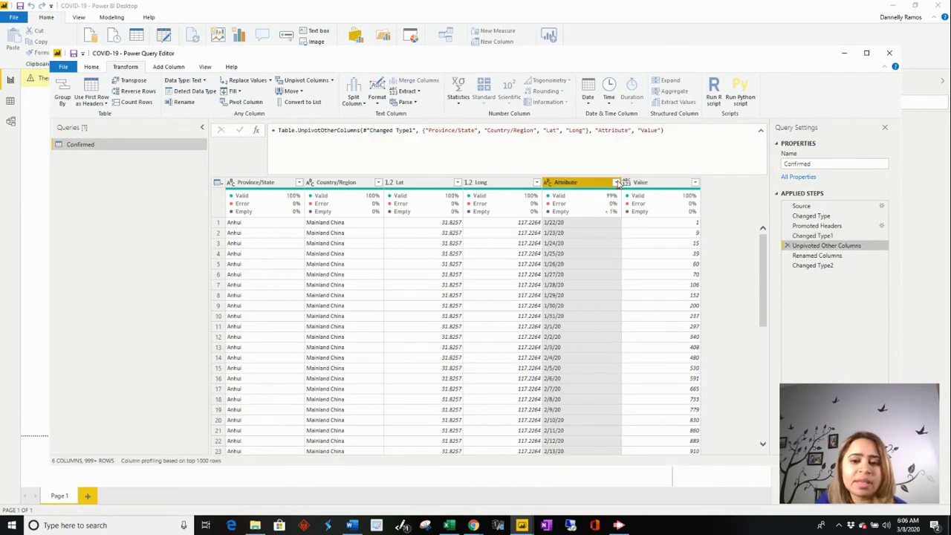
pyautogui.click(616, 182)
pyautogui.click(507, 254)
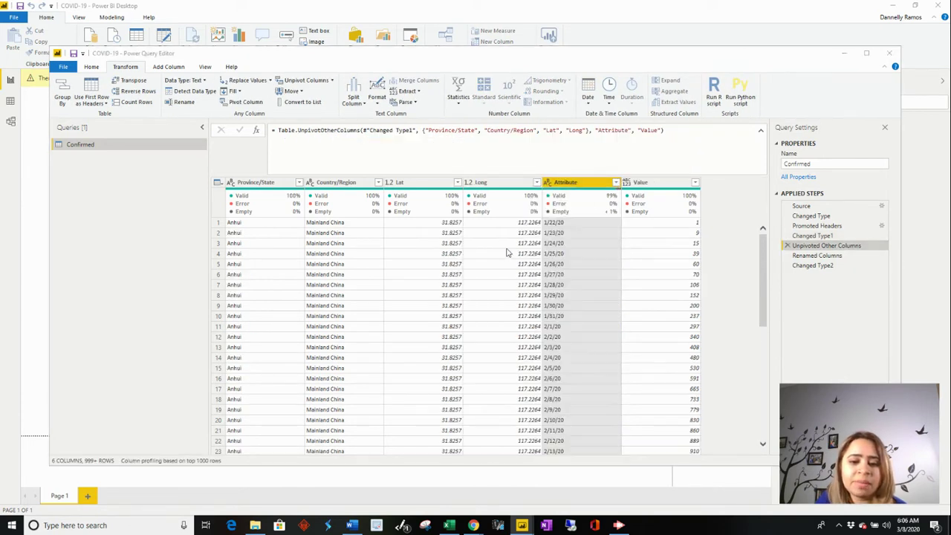
pyautogui.click(522, 283)
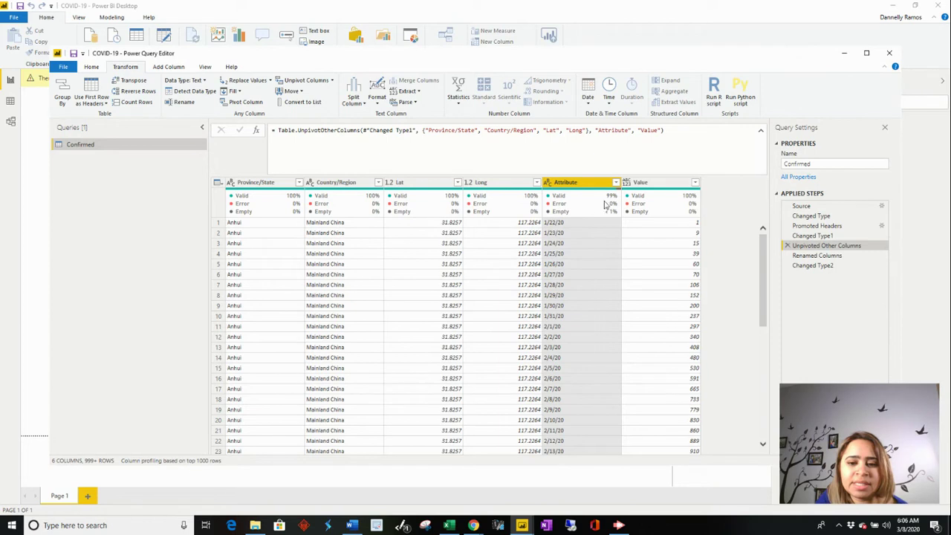
# - Insert a Does Not Contain "_" text filter on Attribute, then confirm Changed Type2 shows no errors
pyautogui.click(616, 182)
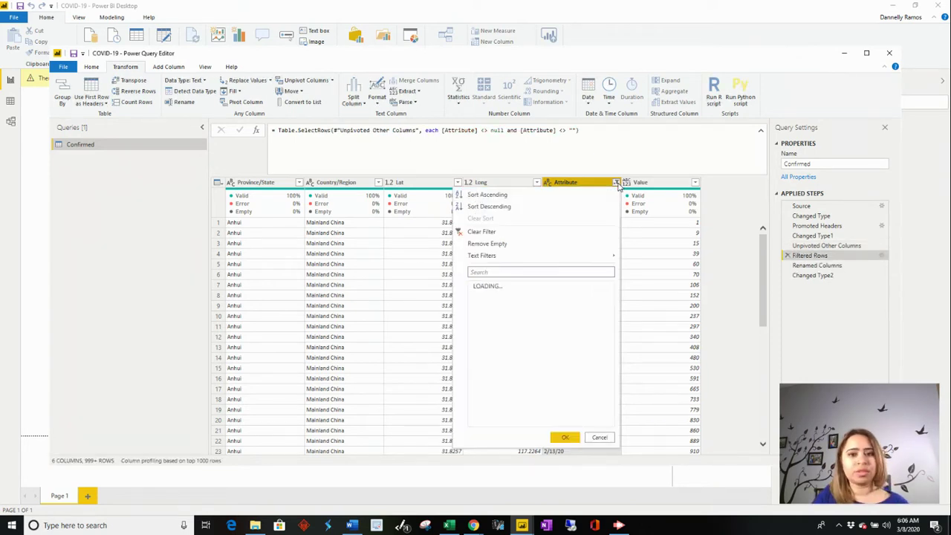
pyautogui.moveTo(530, 258)
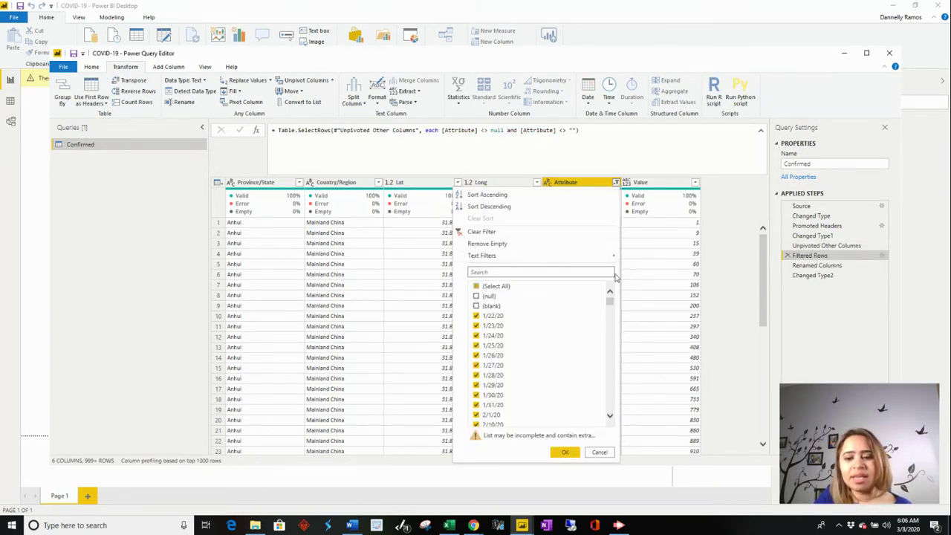
pyautogui.click(661, 346)
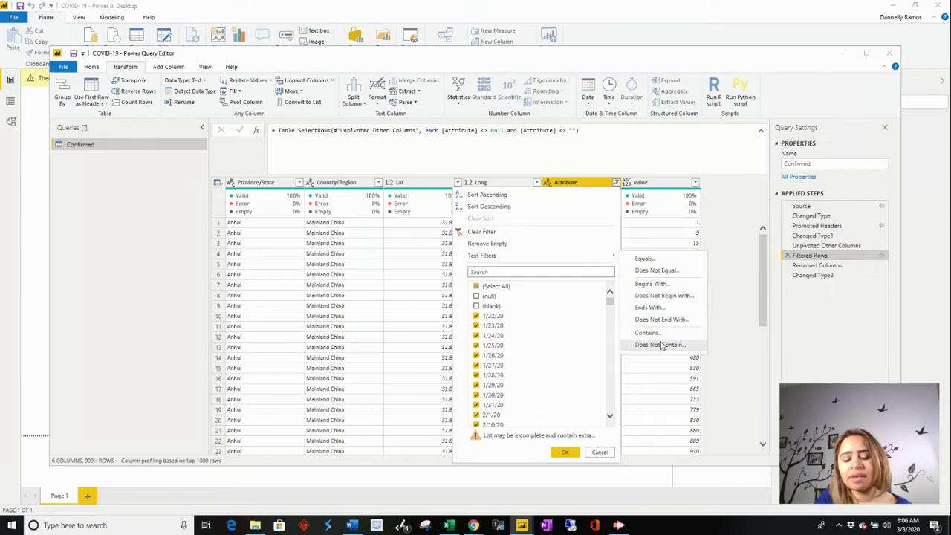
pyautogui.press('Return')
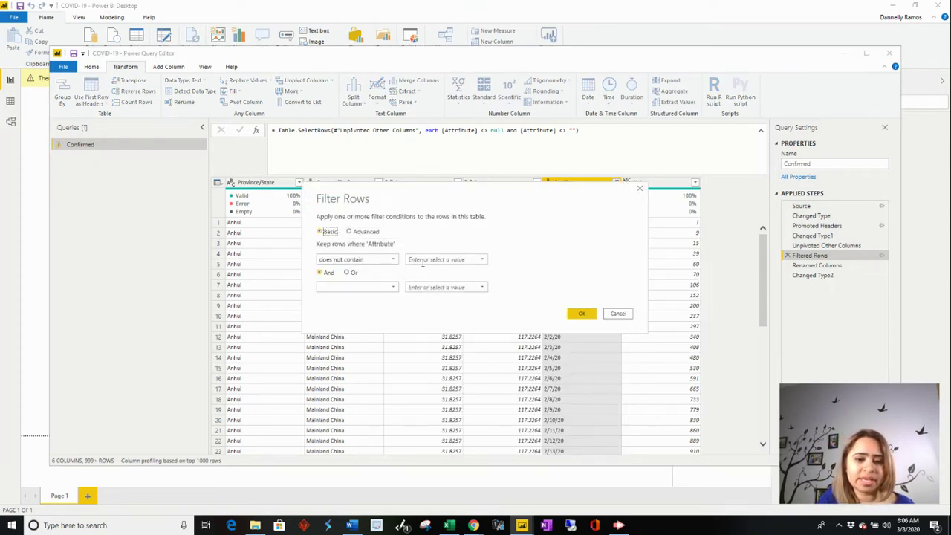
pyautogui.click(423, 261)
pyautogui.write('_')
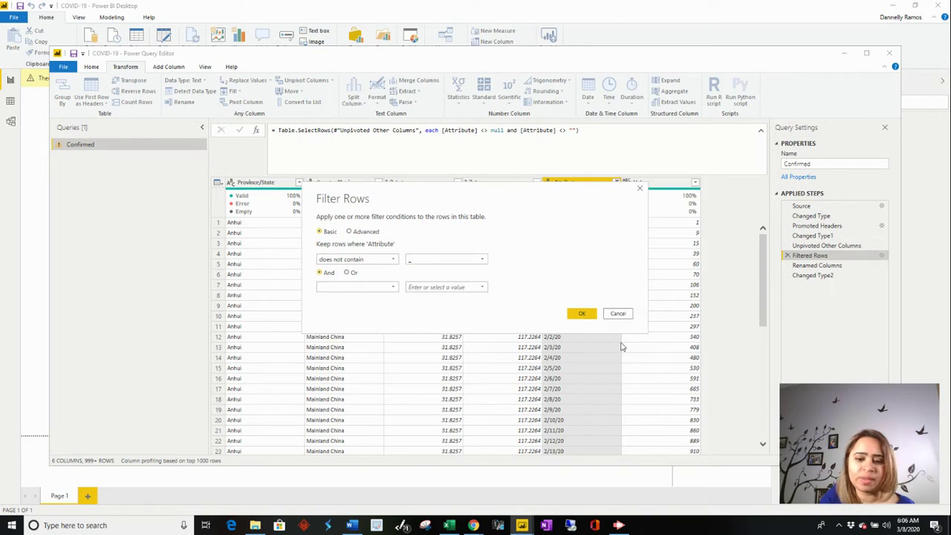
pyautogui.click(584, 319)
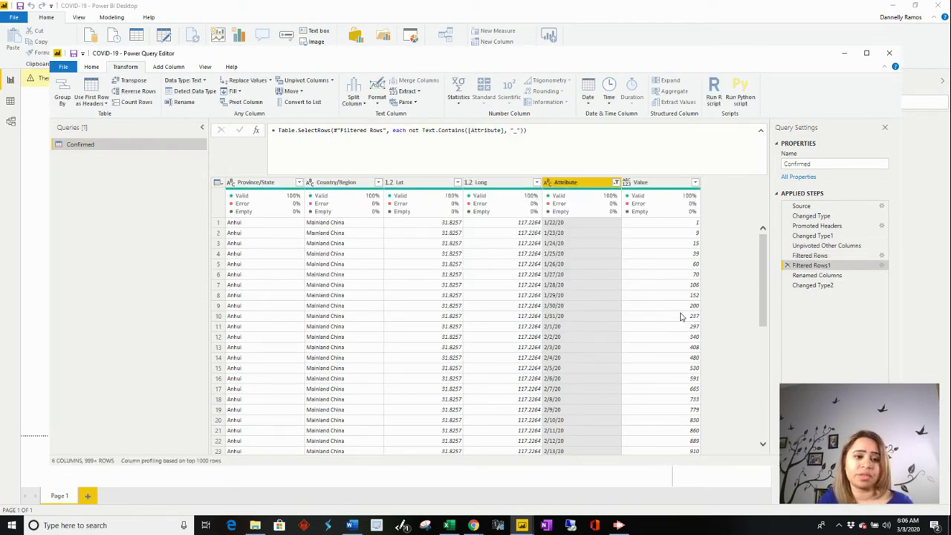
pyautogui.click(833, 278)
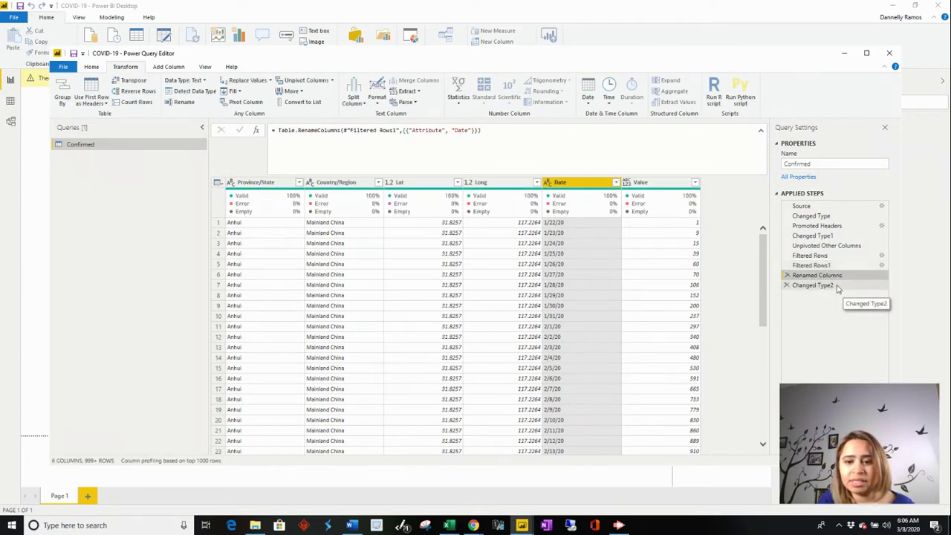
pyautogui.click(837, 287)
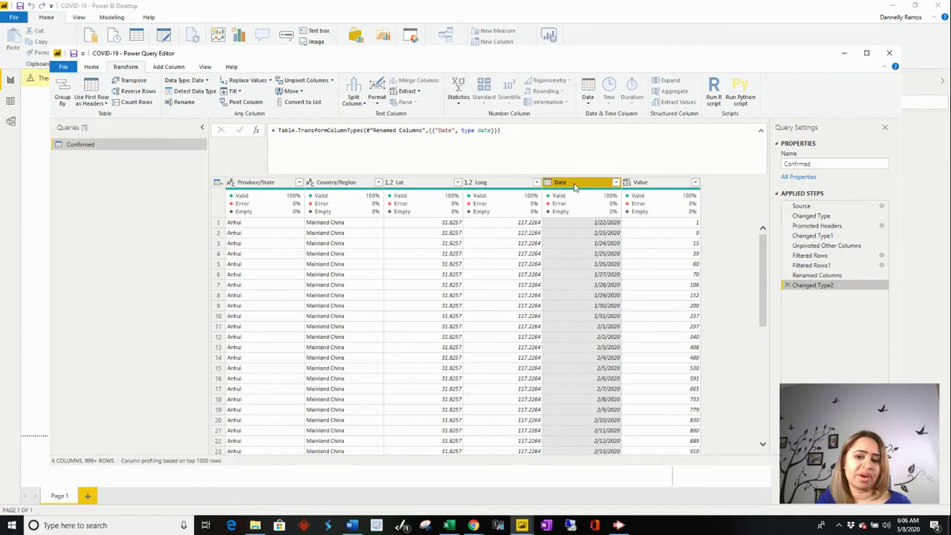
pyautogui.rightClick(122, 149)
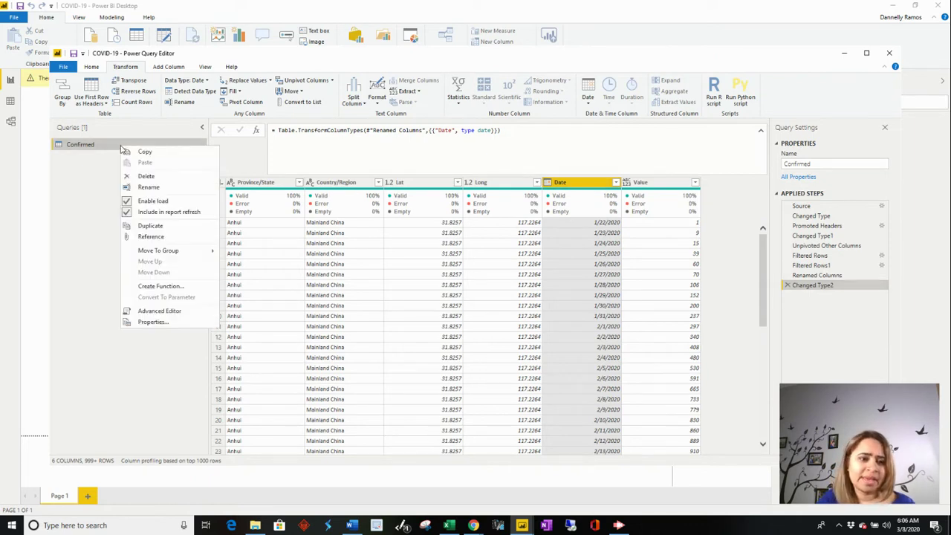
pyautogui.click(156, 227)
pyautogui.rightClick(102, 158)
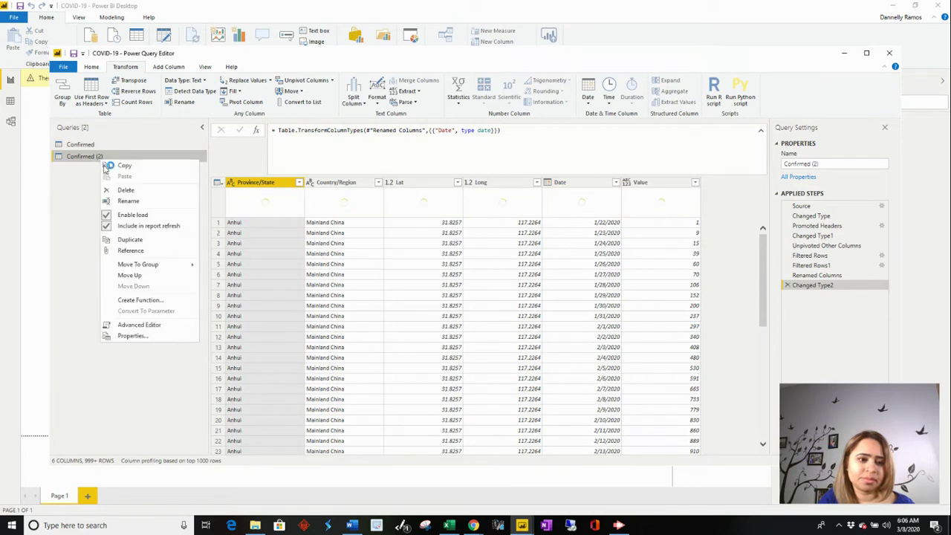
pyautogui.click(126, 189)
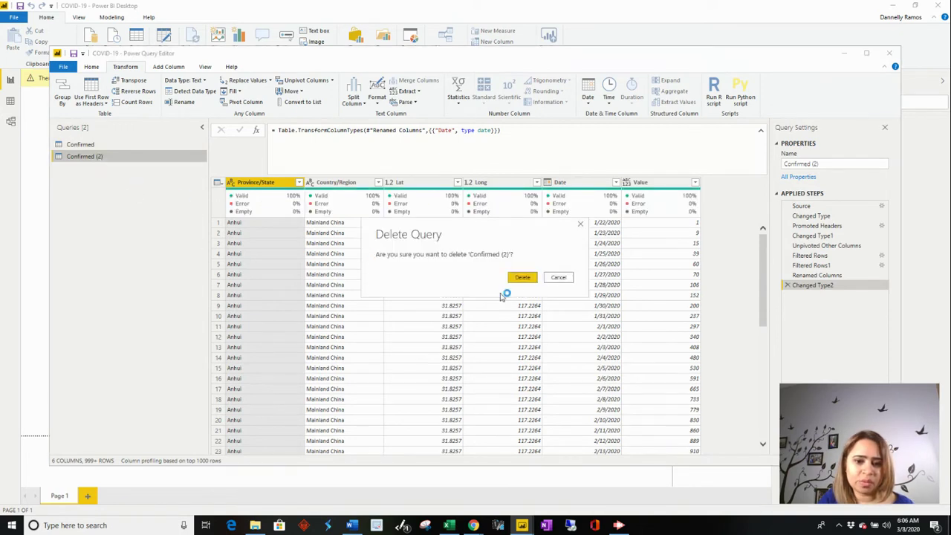
pyautogui.click(522, 278)
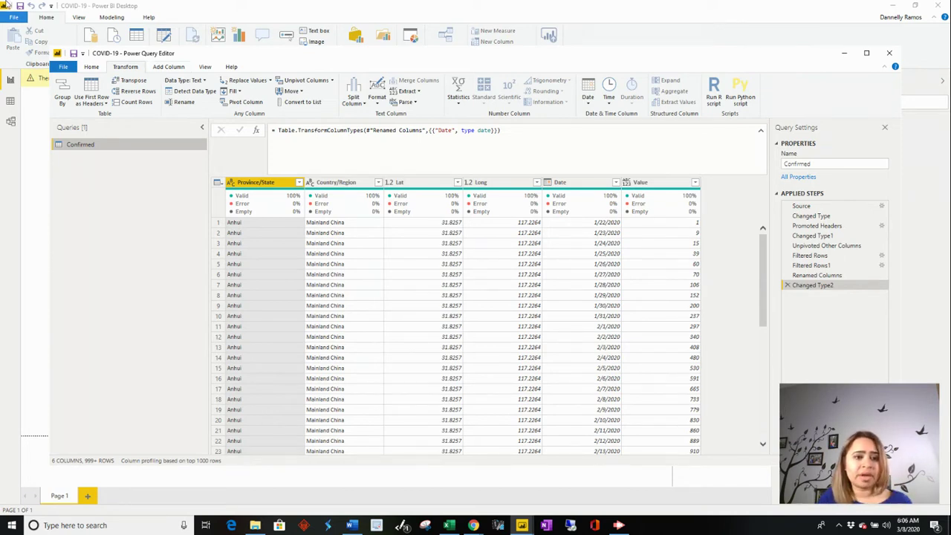
# - Create a custom column named Status with the formula "Confirmed"
pyautogui.click(178, 68)
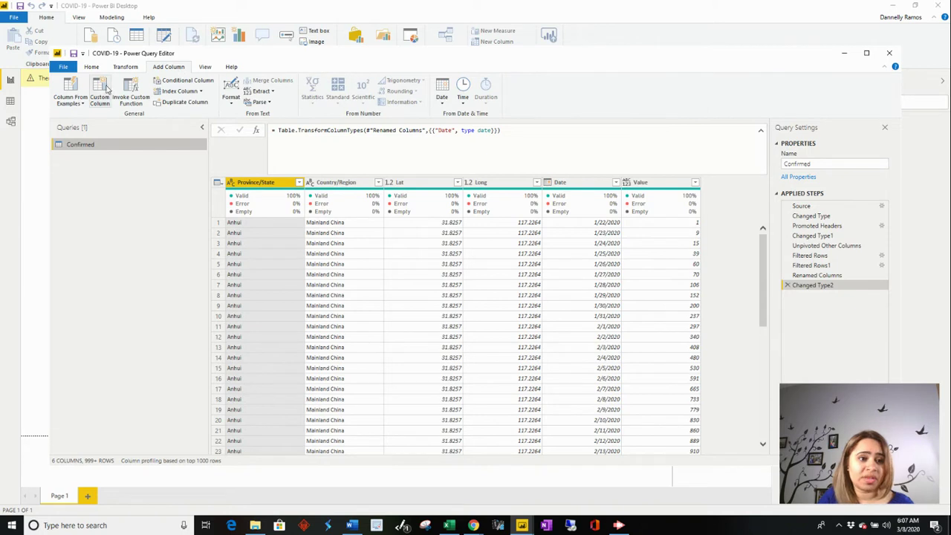
pyautogui.click(102, 90)
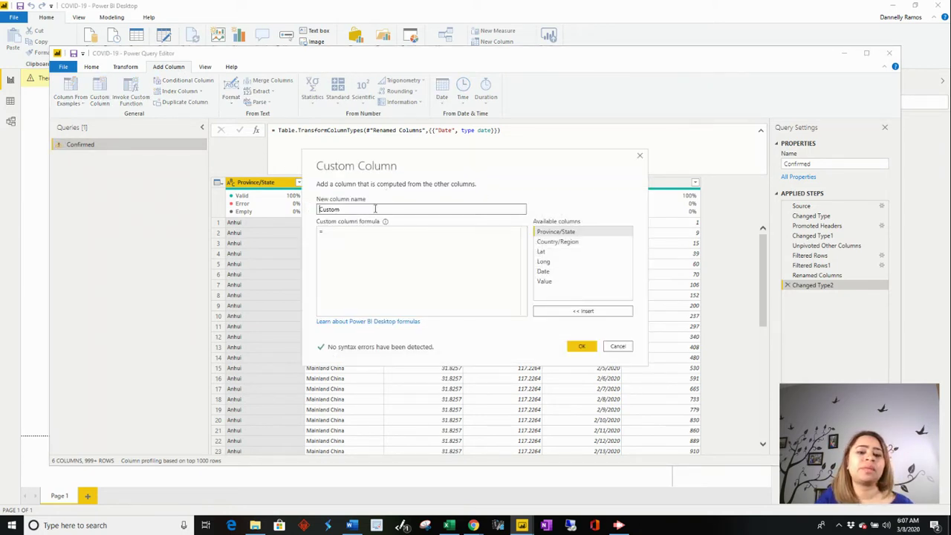
pyautogui.doubleClick(375, 209)
pyautogui.write('Sa')
pyautogui.press('Tab')
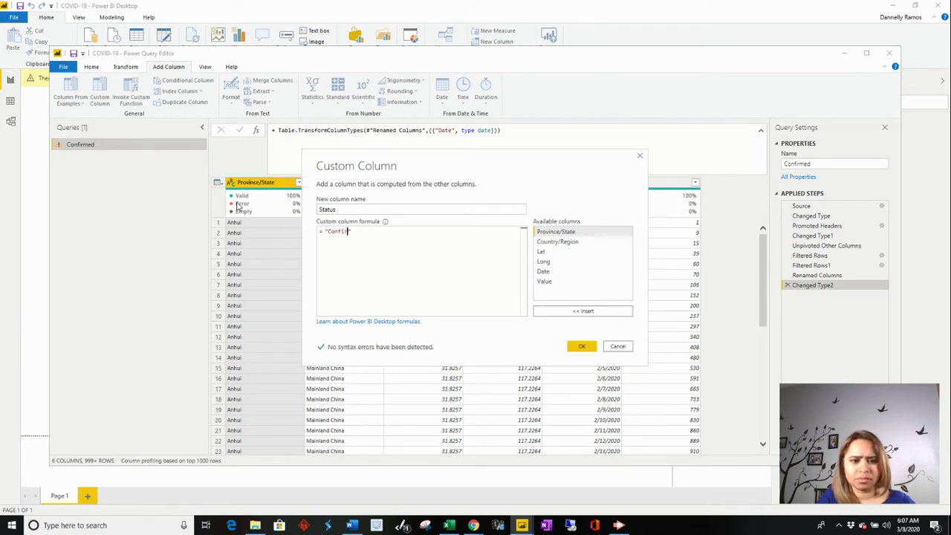
pyautogui.write('"Confirmed"')
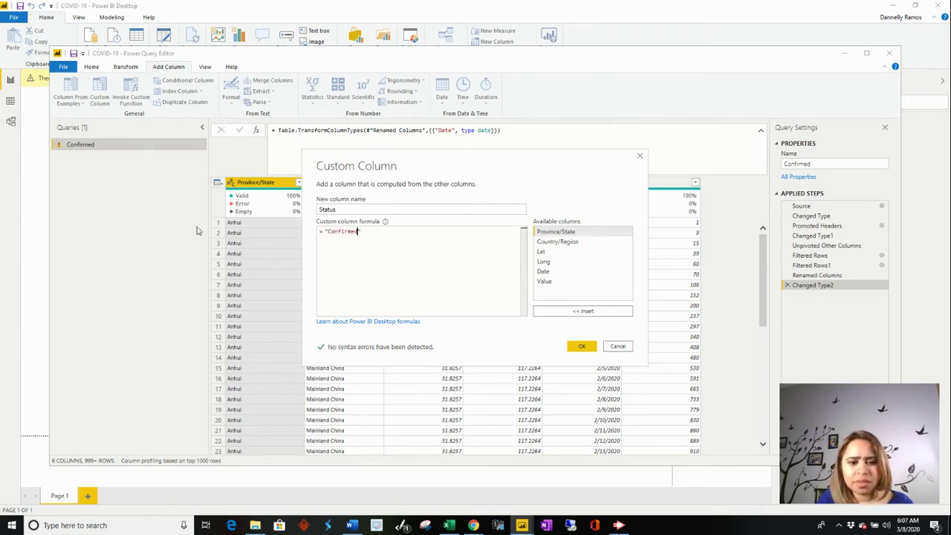
pyautogui.click(585, 347)
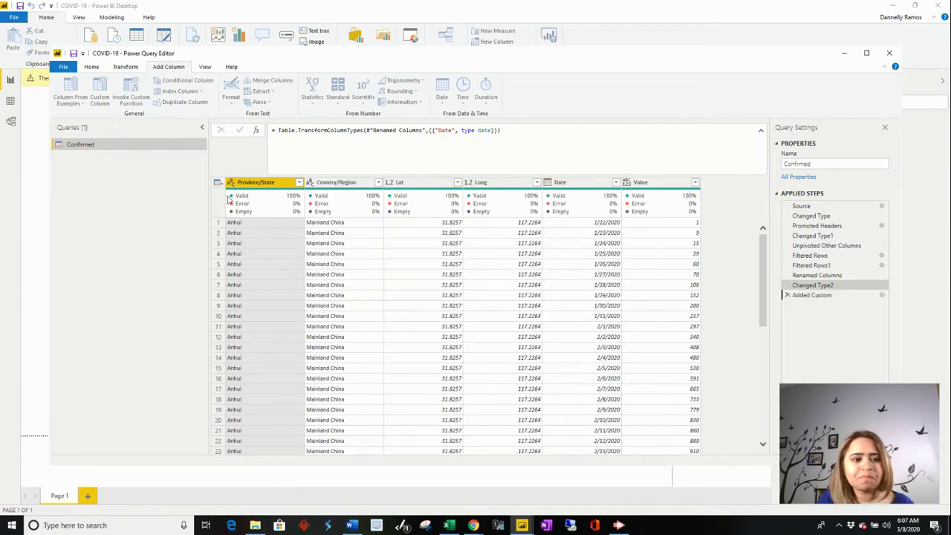
pyautogui.rightClick(108, 146)
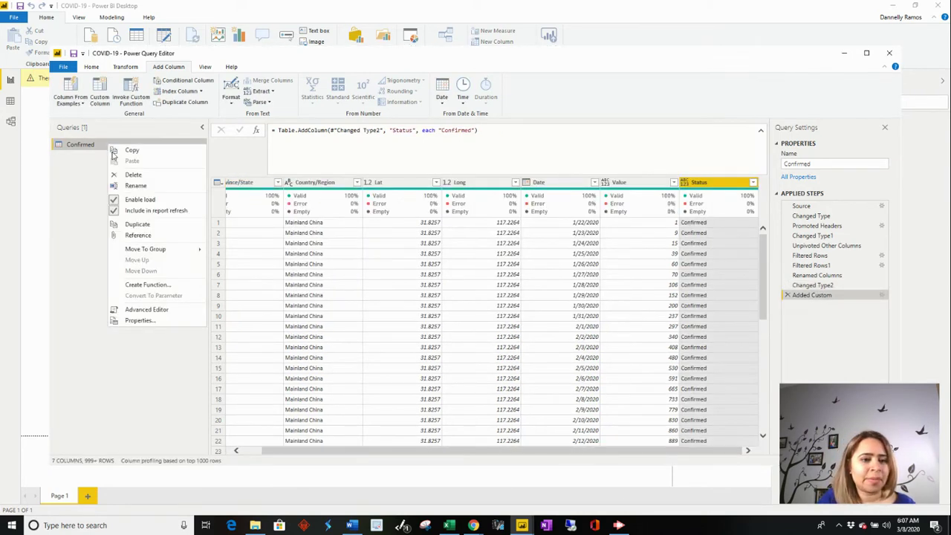
# - Create two duplicates of the Confirmed query
pyautogui.click(137, 223)
pyautogui.rightClick(108, 157)
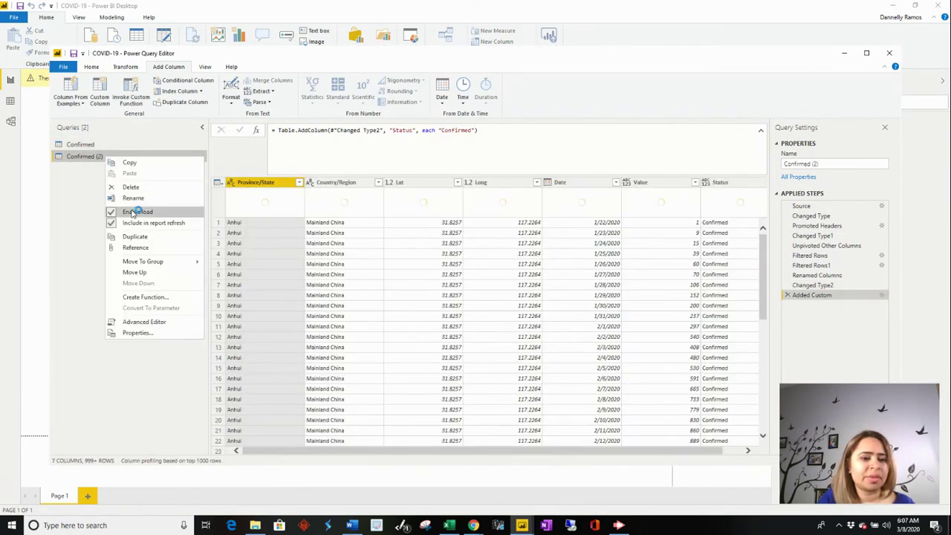
pyautogui.click(141, 237)
# - Rename Confirmed (3) to Recovered and Confirmed (2) to Deaths
pyautogui.rightClick(109, 170)
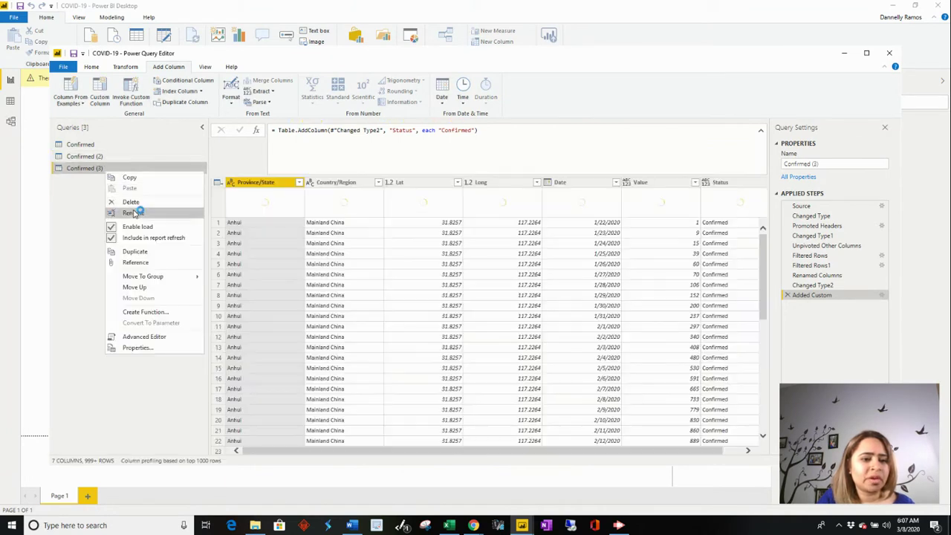
pyautogui.click(136, 213)
pyautogui.write('Recov')
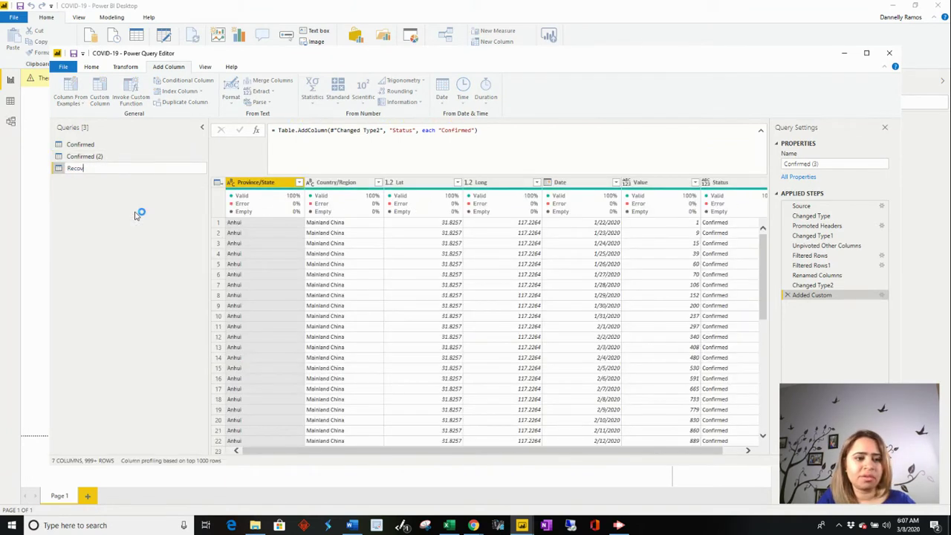
pyautogui.write('ered')
pyautogui.press('Return')
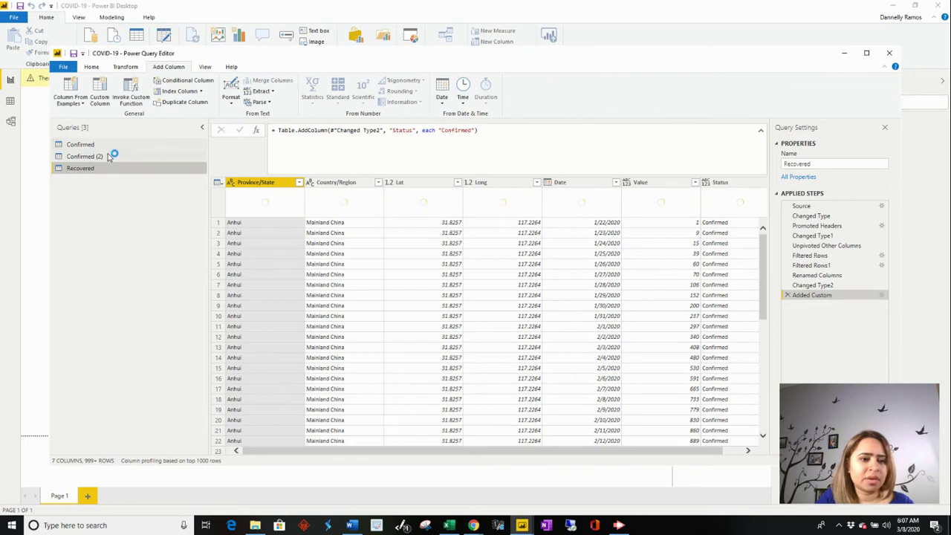
pyautogui.click(107, 156)
pyautogui.rightClick(107, 156)
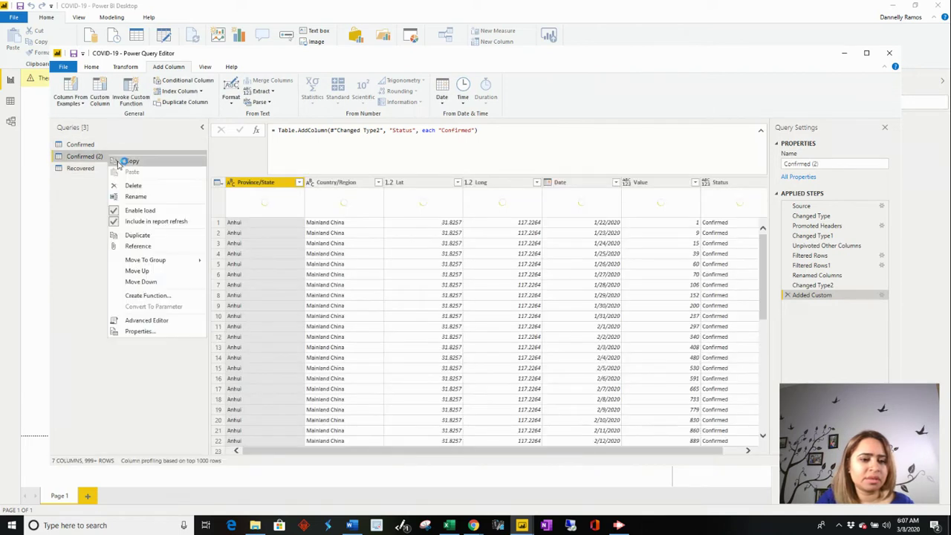
pyautogui.click(149, 204)
pyautogui.write('Deaths')
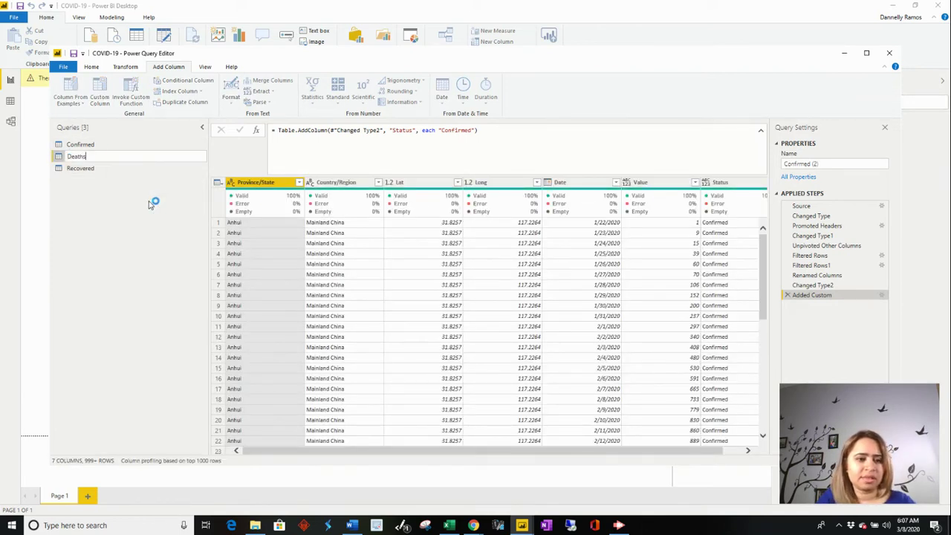
pyautogui.press('Return')
pyautogui.click(115, 169)
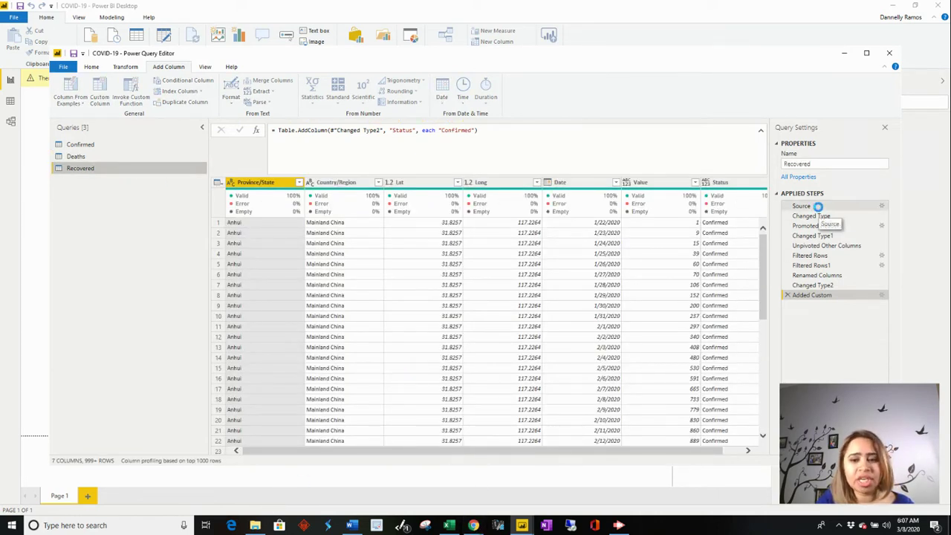
# - Change the Recovered query's Source to the time_series_19-covid-Recovered.csv file
pyautogui.click(817, 207)
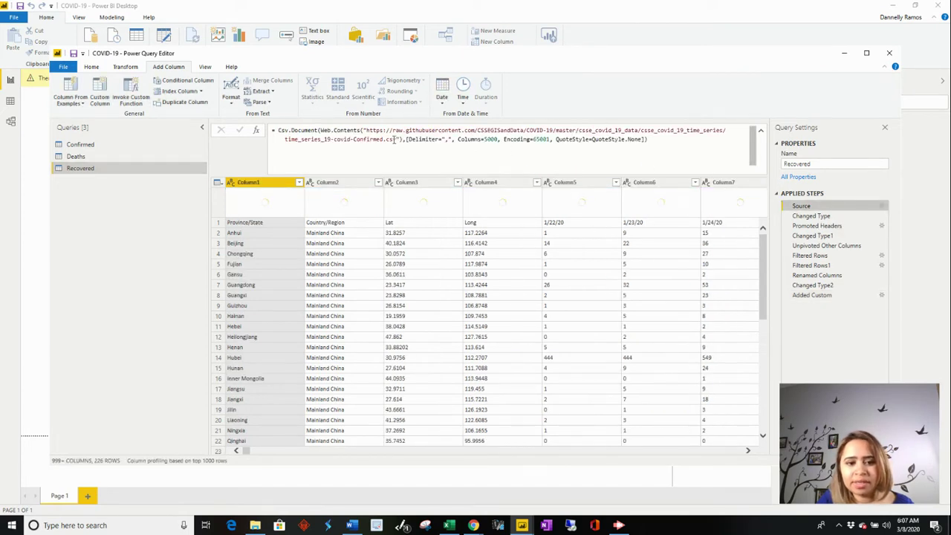
pyautogui.doubleClick(368, 140)
pyautogui.write('R')
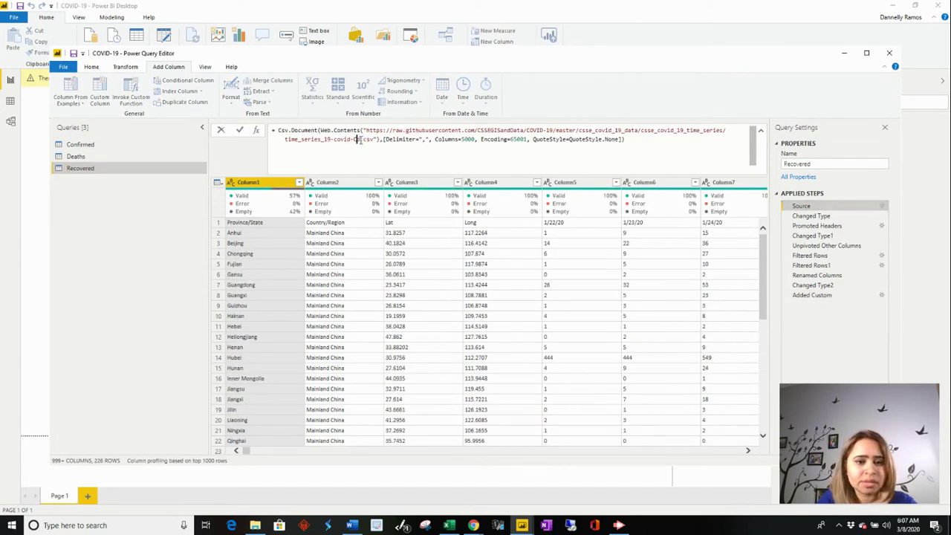
pyautogui.write('ecovered')
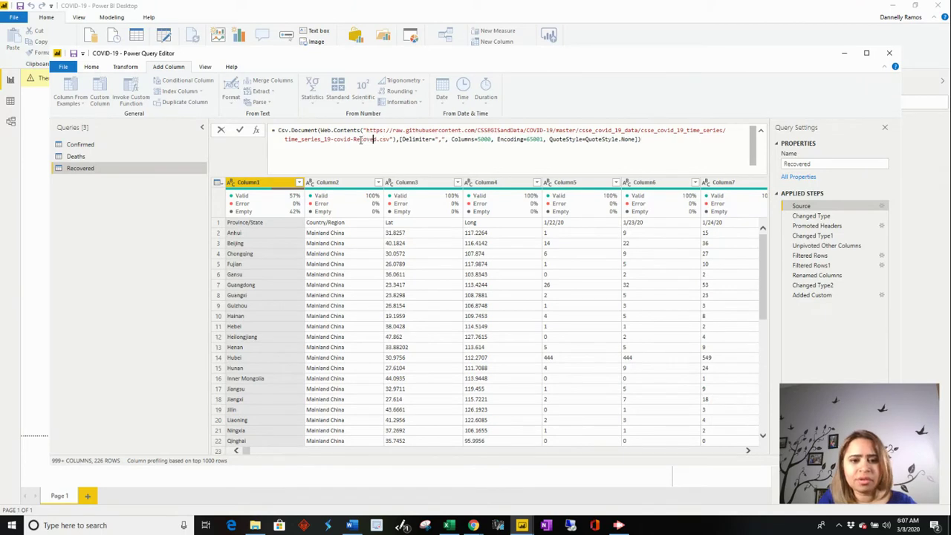
pyautogui.write('red')
pyautogui.press('Return')
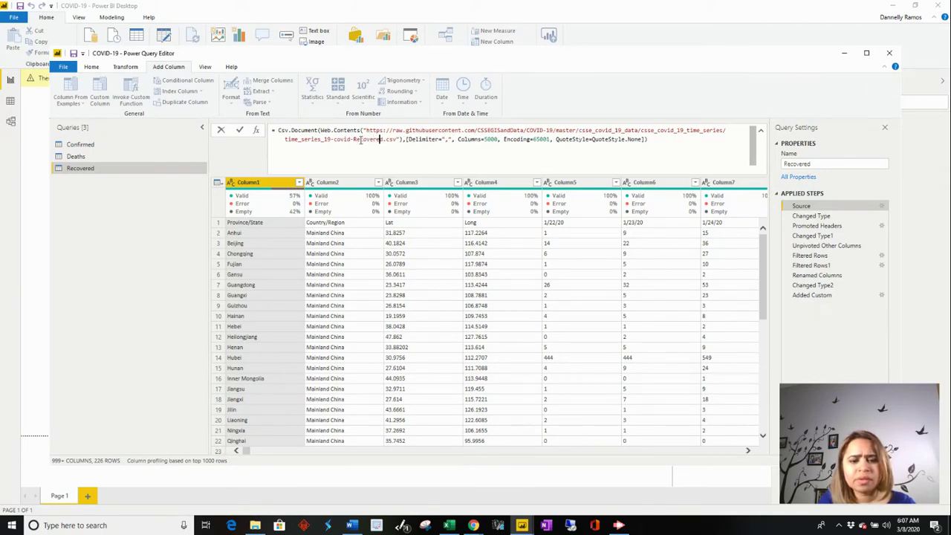
# - In the Added Custom step, change the Status value from "Confirmed" to "Recovered"
pyautogui.click(831, 296)
pyautogui.moveTo(473, 132); pyautogui.dragTo(446, 131)
pyautogui.press('BackSpace')
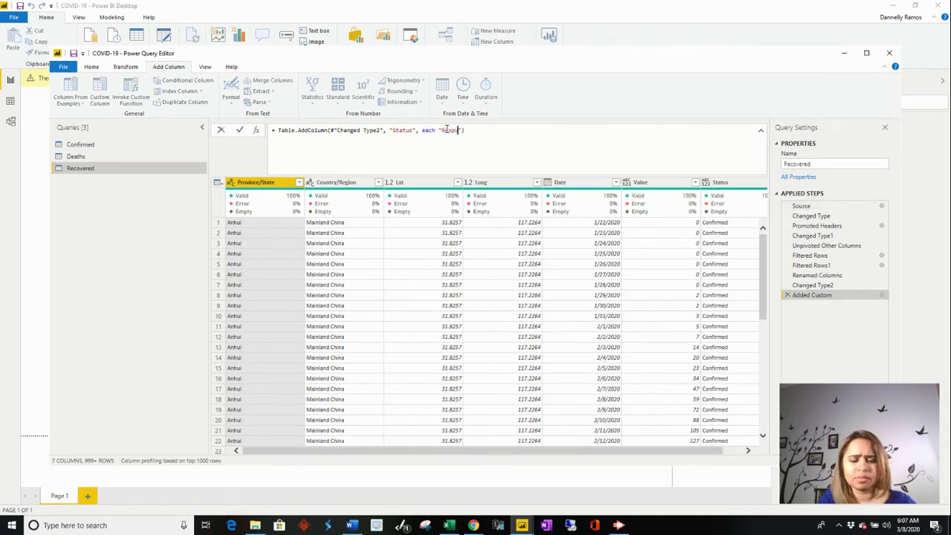
pyautogui.press('Return')
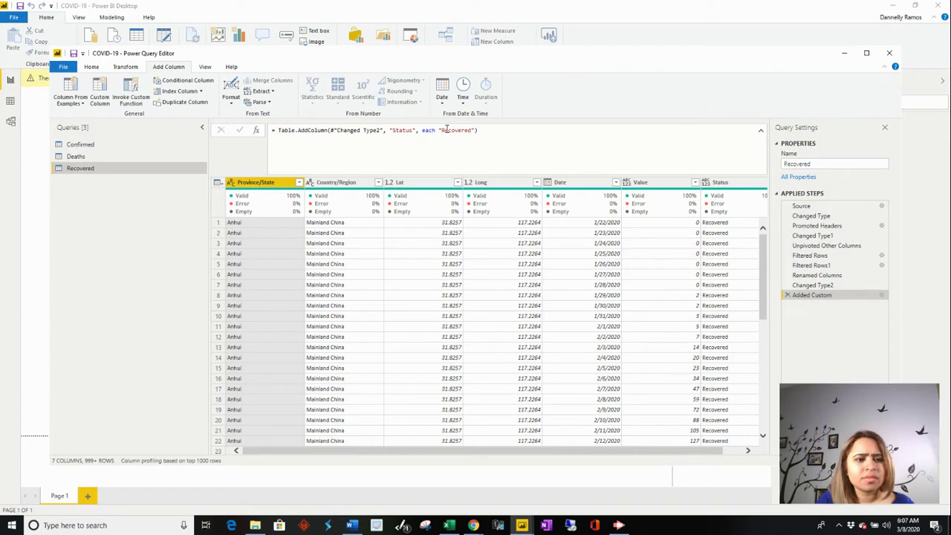
pyautogui.click(165, 158)
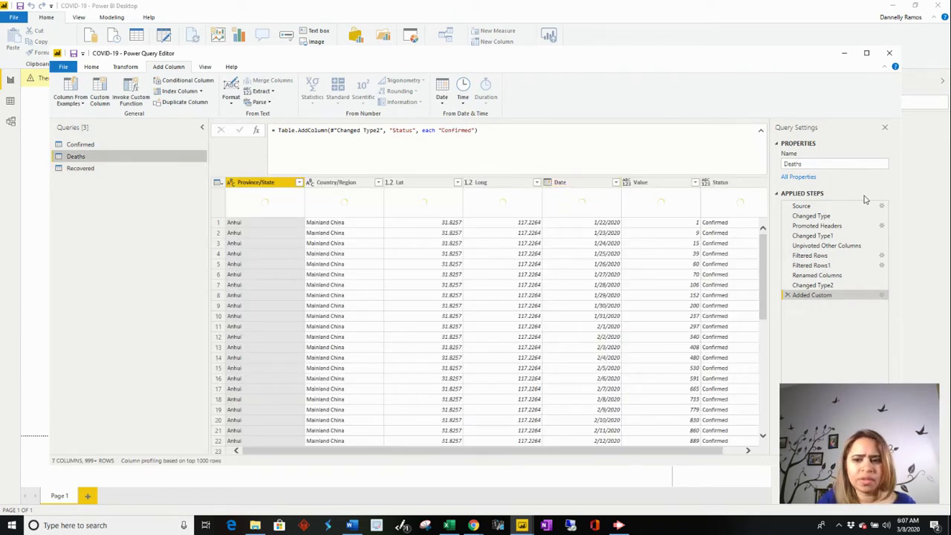
# - Change the Deaths query's Source to the time_series_19-covid-Deaths.csv file
pyautogui.click(814, 206)
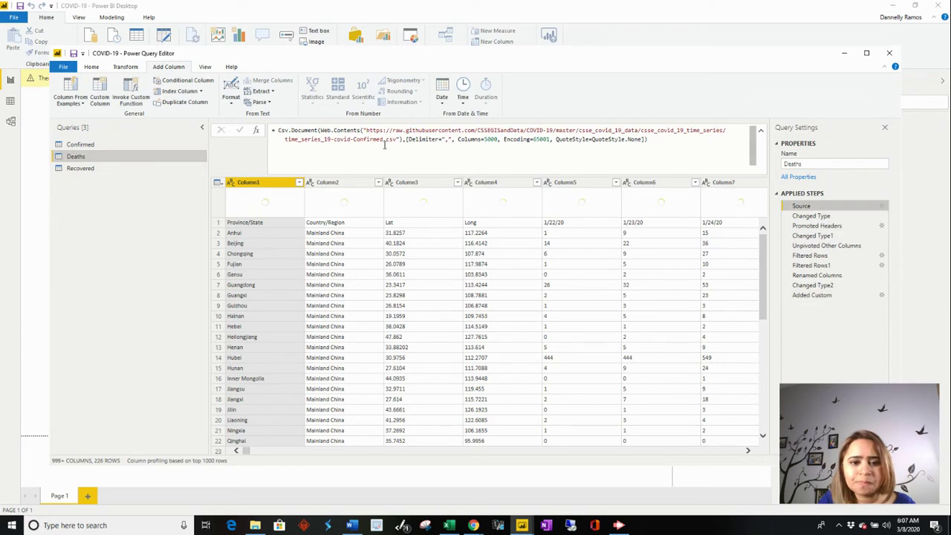
pyautogui.click(380, 140)
pyautogui.press('BackSpace')
pyautogui.press('BackSpace')
pyautogui.press('BackSpace')
pyautogui.press('BackSpace')
pyautogui.press('BackSpace')
pyautogui.press('BackSpace')
pyautogui.press('BackSpace')
pyautogui.press('BackSpace')
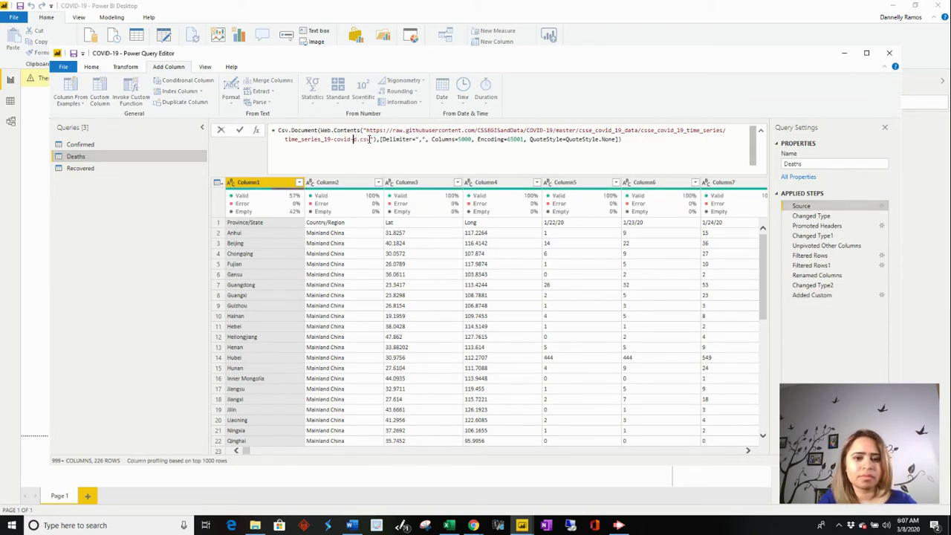
pyautogui.write('Deaths')
pyautogui.press('Delete')
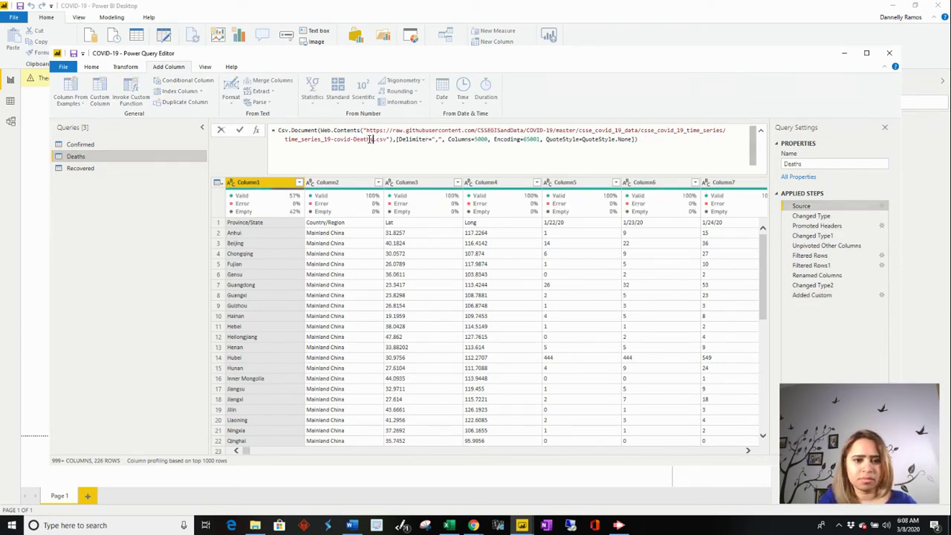
pyautogui.press('Return')
# - In the Added Custom step, set the Status value to "Deaths"
pyautogui.click(808, 295)
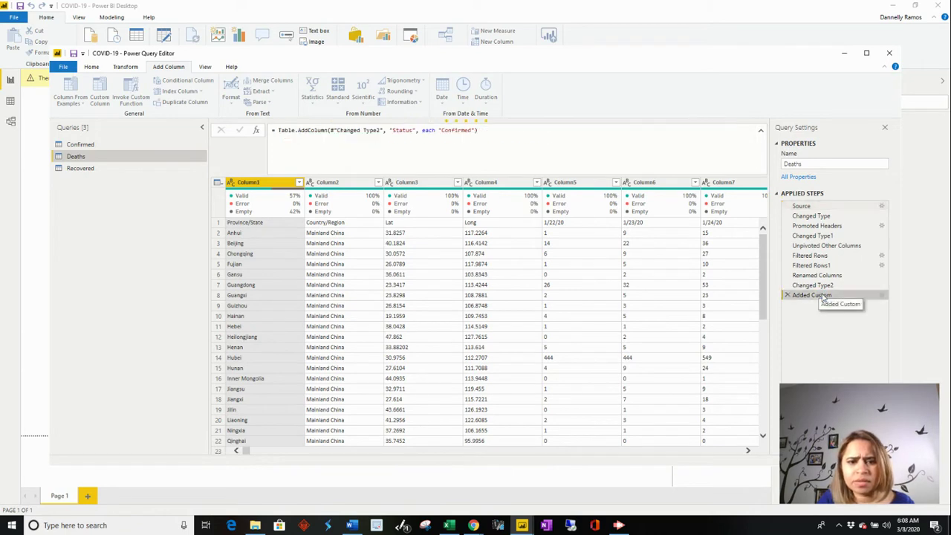
pyautogui.moveTo(474, 130); pyautogui.dragTo(451, 130)
pyautogui.press('BackSpace')
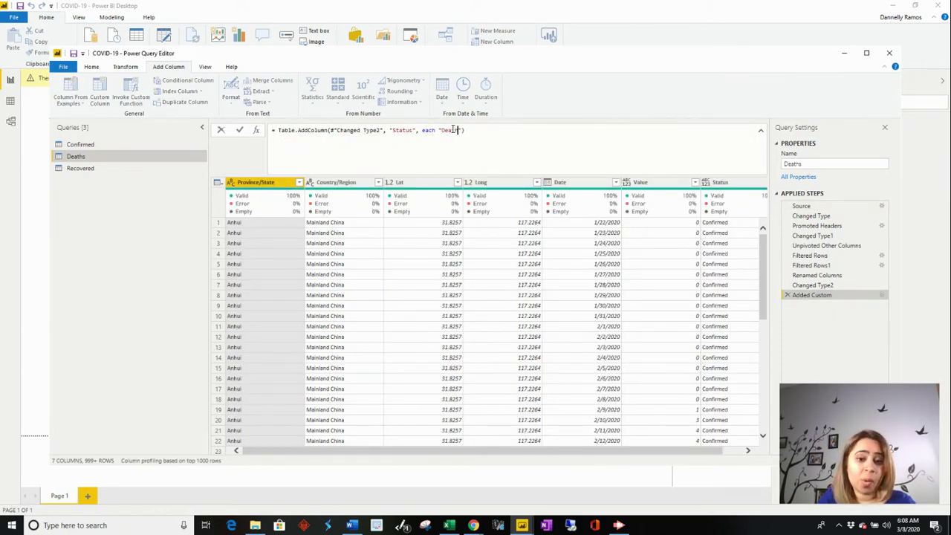
pyautogui.press('Return')
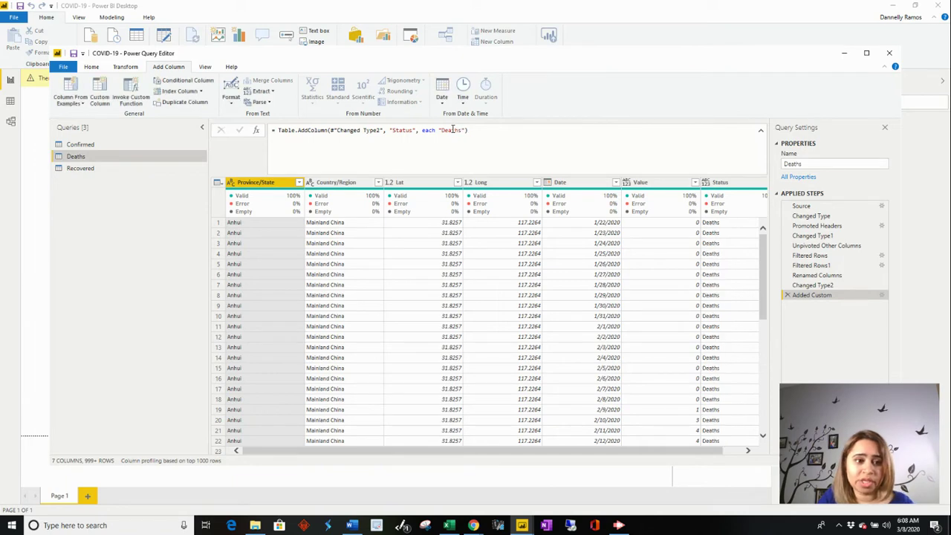
# - Check the data in the Recovered, Confirmed and Deaths queries
pyautogui.click(153, 170)
pyautogui.click(126, 145)
pyautogui.click(126, 156)
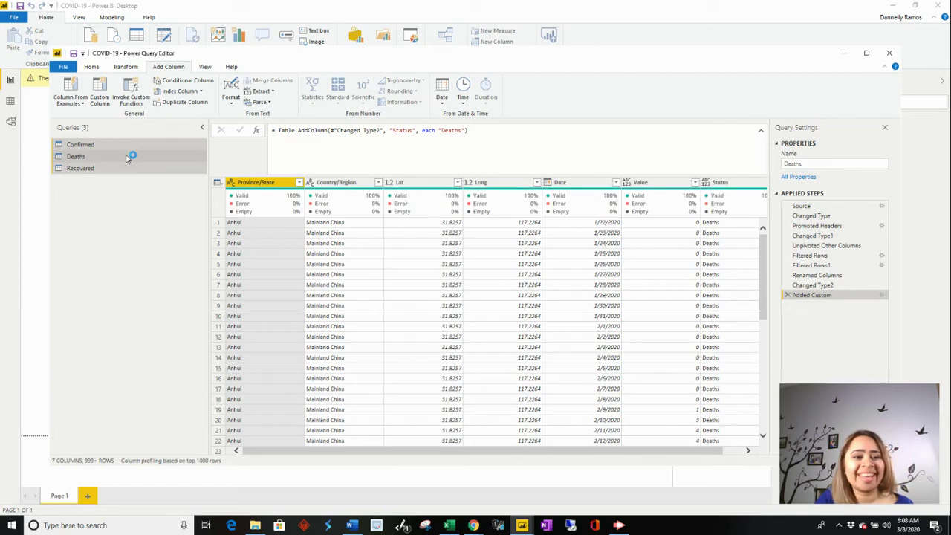
pyautogui.rightClick(128, 157)
pyautogui.press('Escape')
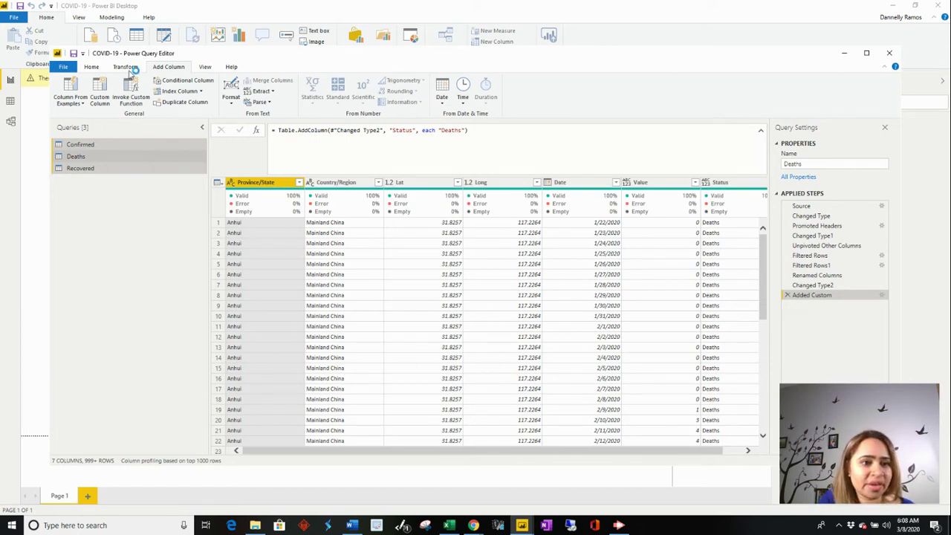
# - Append the Confirmed and Recovered tables onto the Deaths query
pyautogui.click(128, 68)
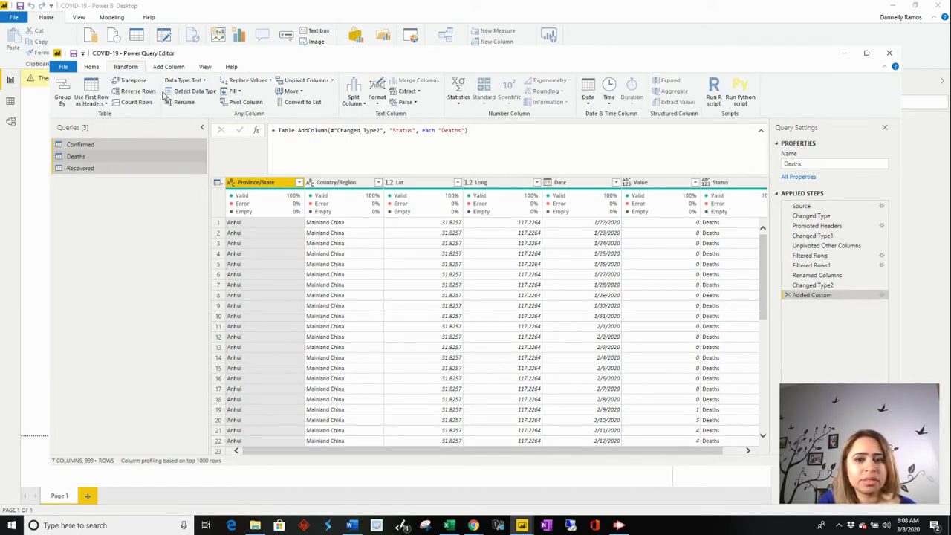
pyautogui.click(93, 68)
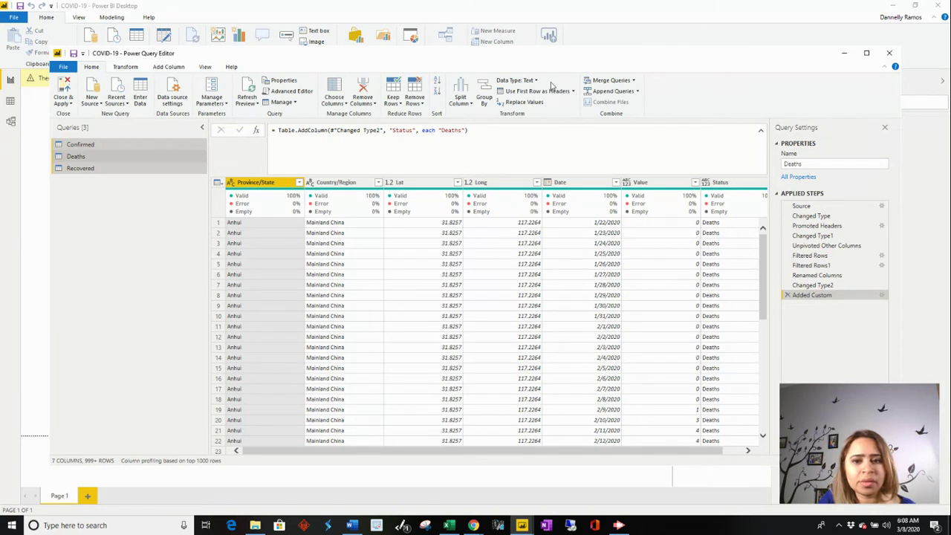
pyautogui.click(613, 91)
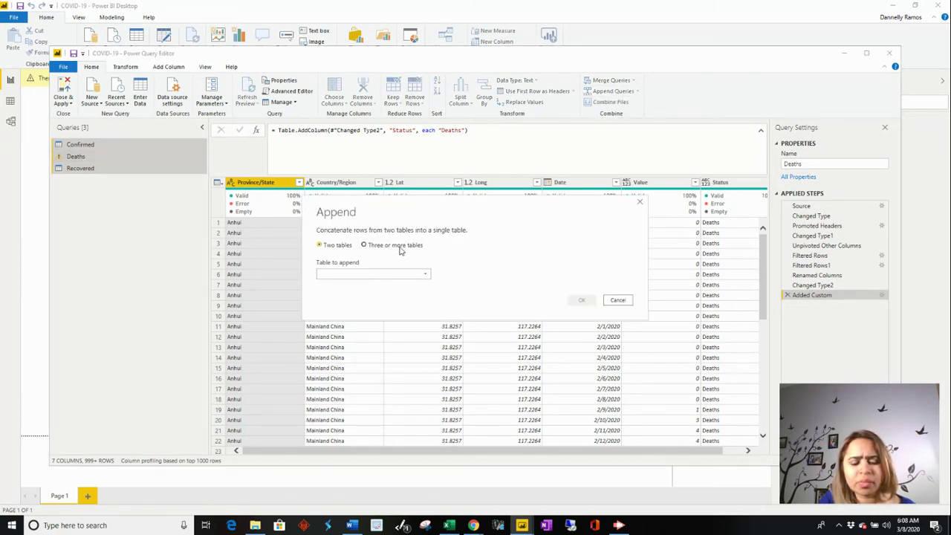
pyautogui.click(364, 245)
pyautogui.click(382, 285)
pyautogui.keyDown('ctrl'); pyautogui.click(379, 296); pyautogui.keyUp('ctrl')
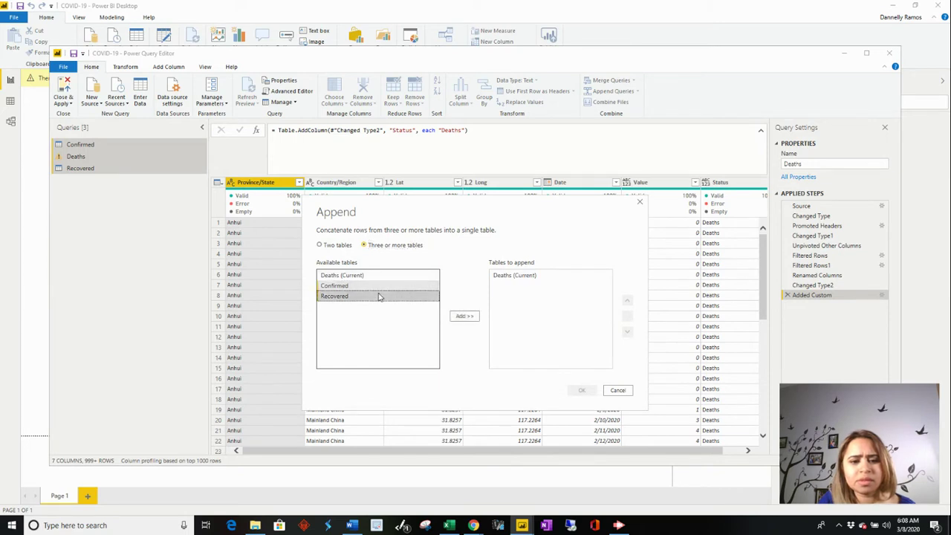
pyautogui.click(476, 318)
pyautogui.click(580, 390)
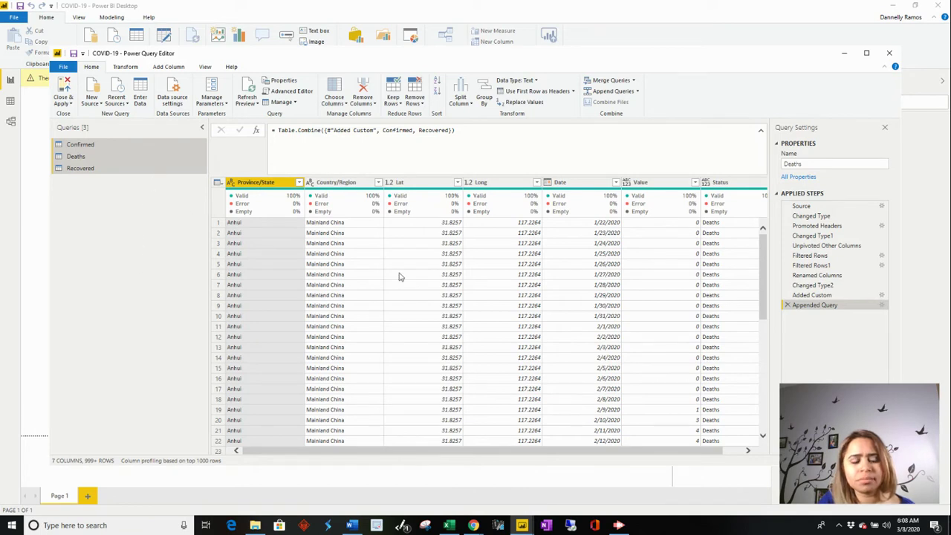
# - Use Append Queries as New to combine Deaths, Confirmed and Recovered into Append1
pyautogui.click(637, 90)
pyautogui.click(635, 113)
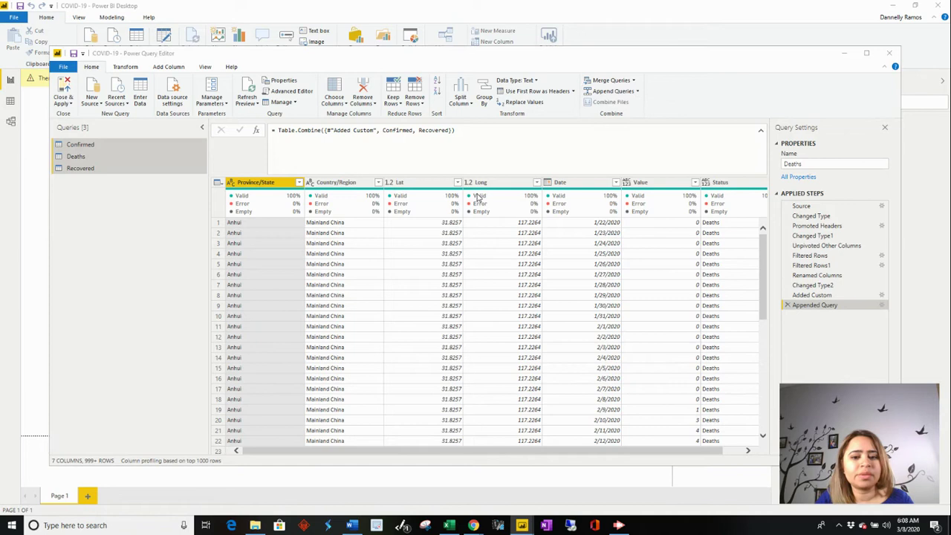
pyautogui.click(387, 232)
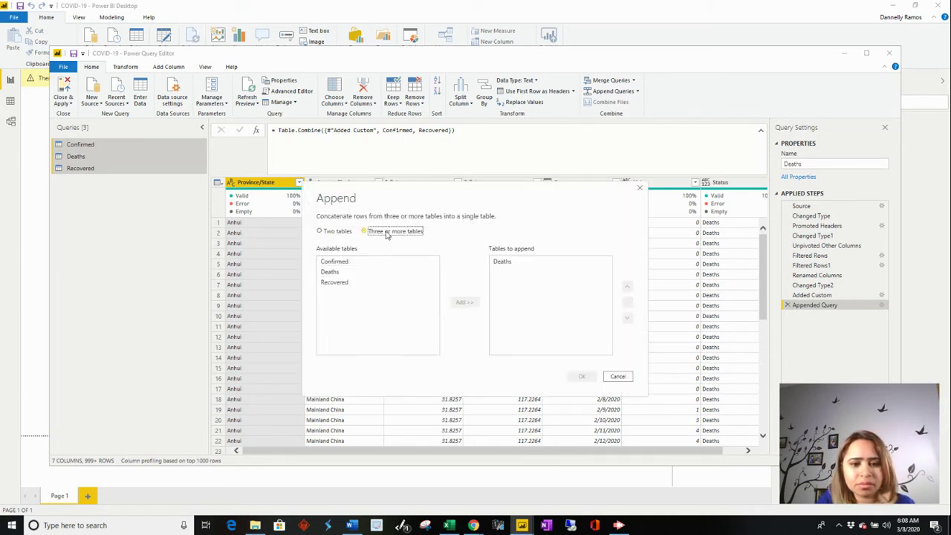
pyautogui.click(382, 262)
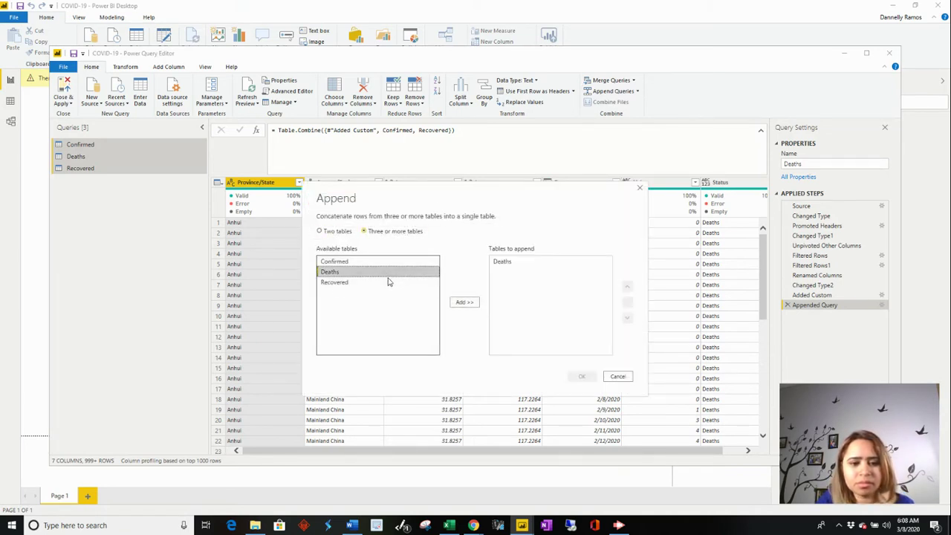
pyautogui.click(464, 303)
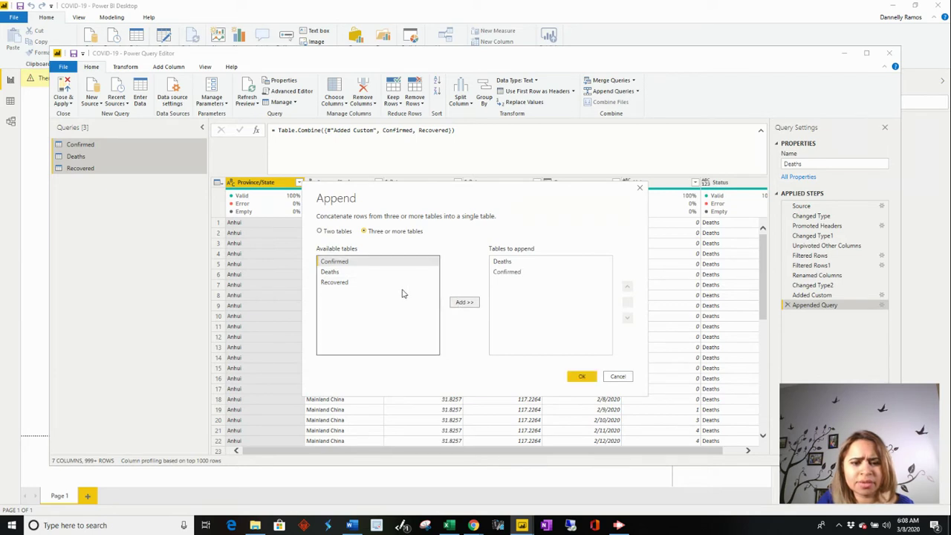
pyautogui.click(400, 283)
pyautogui.click(468, 303)
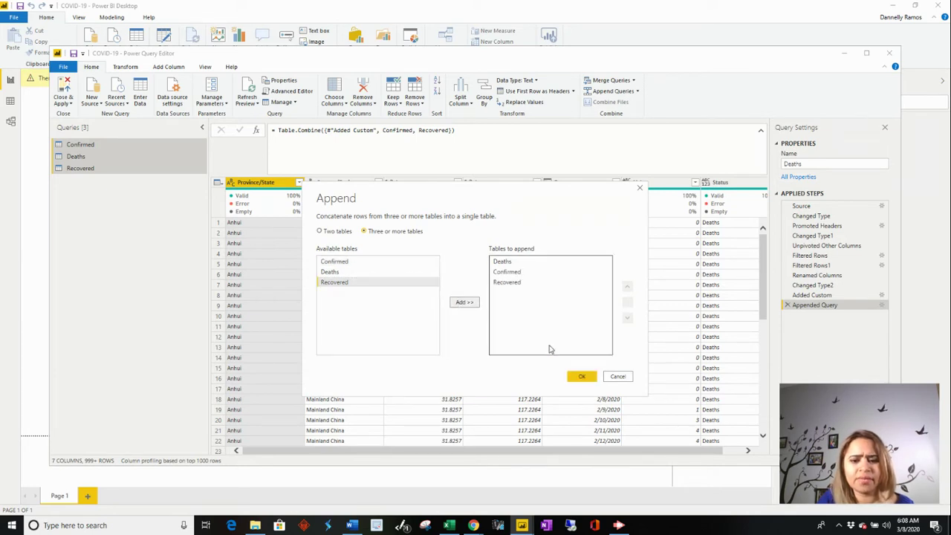
pyautogui.click(579, 376)
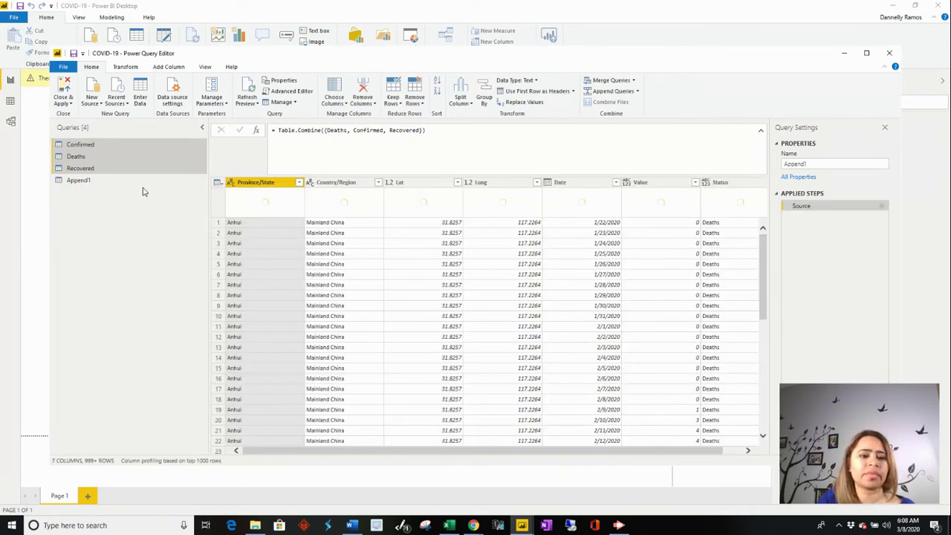
pyautogui.click(139, 180)
# - Rename the Append1 query to Master, re-editing the name to correct it
pyautogui.rightClick(139, 183)
pyautogui.click(169, 223)
pyautogui.write('M')
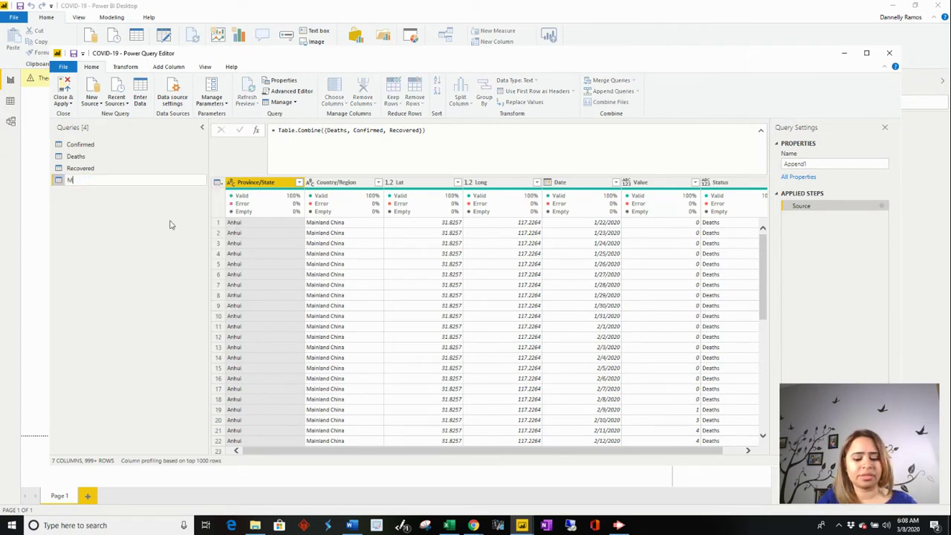
pyautogui.write('aster')
pyautogui.press('Return')
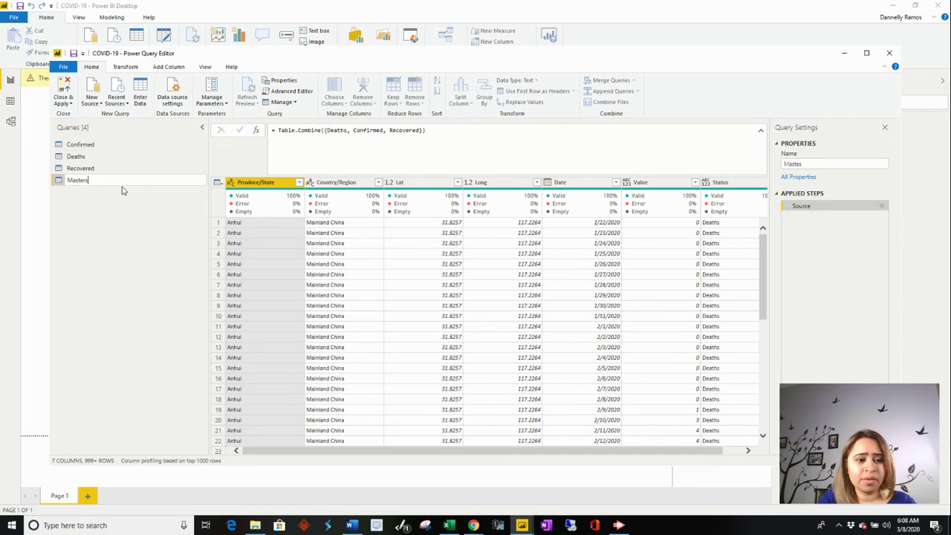
pyautogui.press('Return')
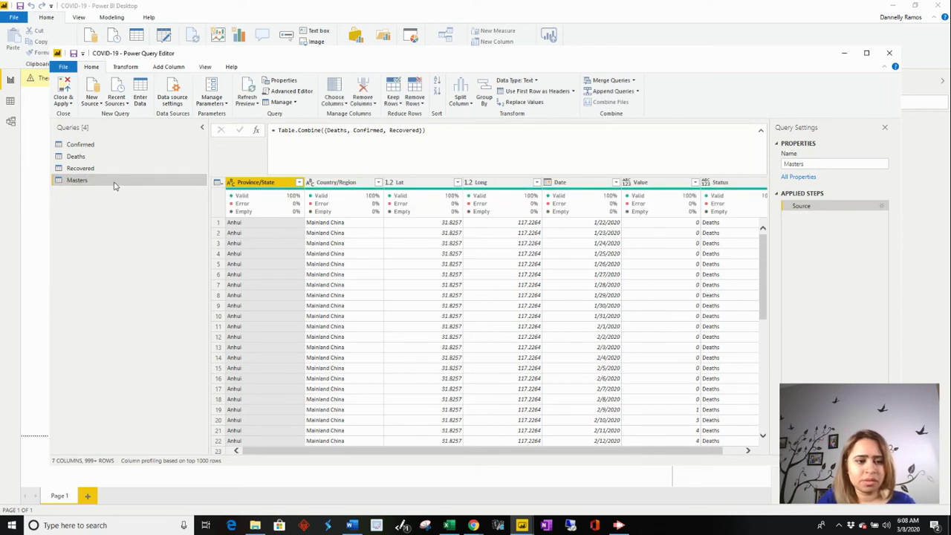
pyautogui.doubleClick(111, 182)
pyautogui.click(111, 180)
pyautogui.press('Return')
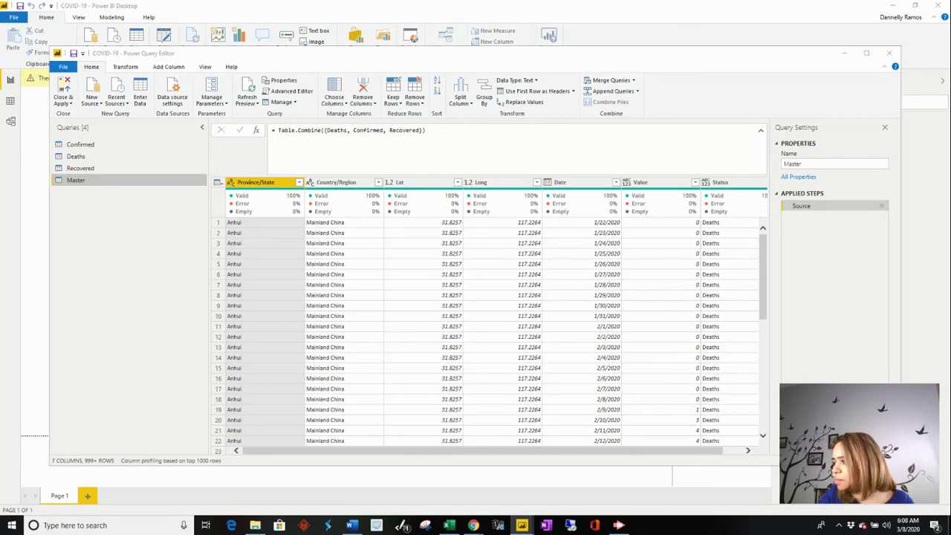
pyautogui.moveTo(922, 7); pyautogui.dragTo(495, 11)
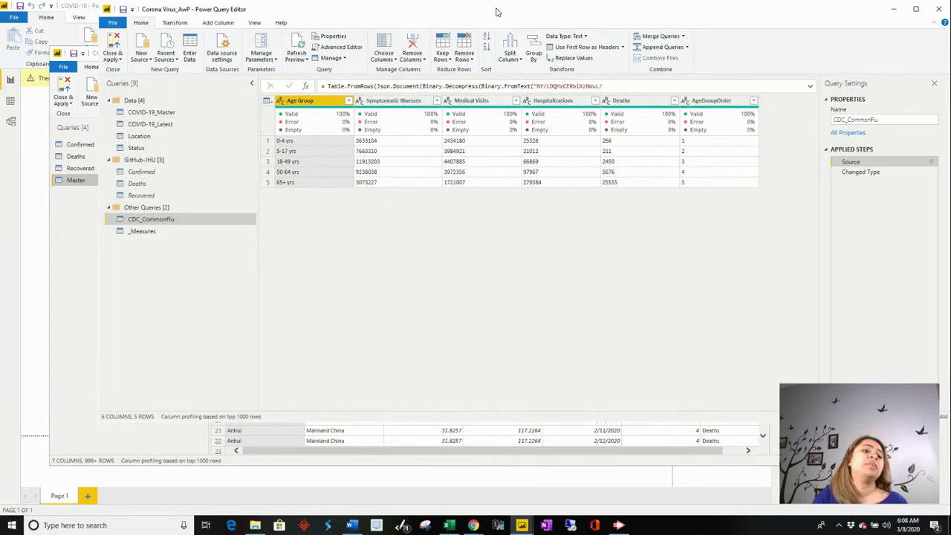
# - Inspect the reference COVID-19_Master, COVID-19_Latest, Location, Status and CDC_CommonFlu queries
pyautogui.click(177, 115)
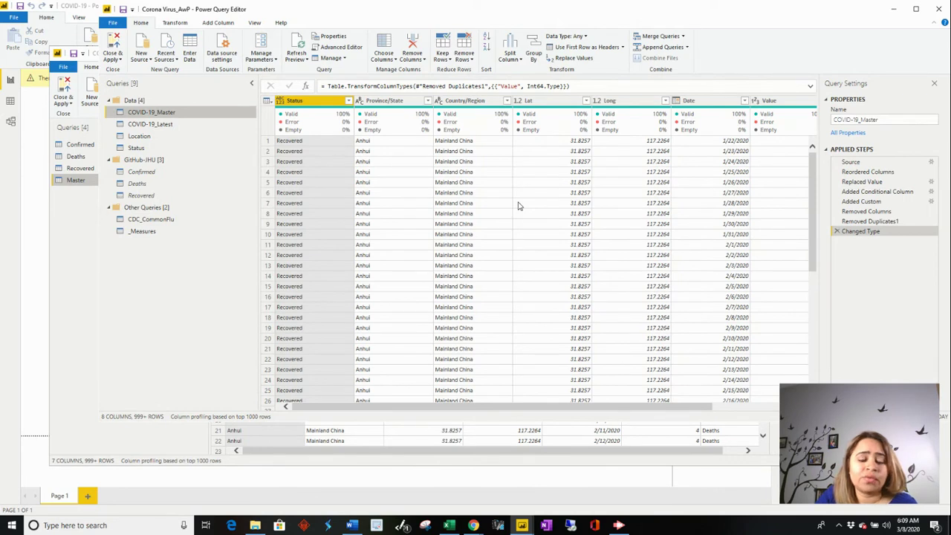
pyautogui.hscroll(3, 519, 206)
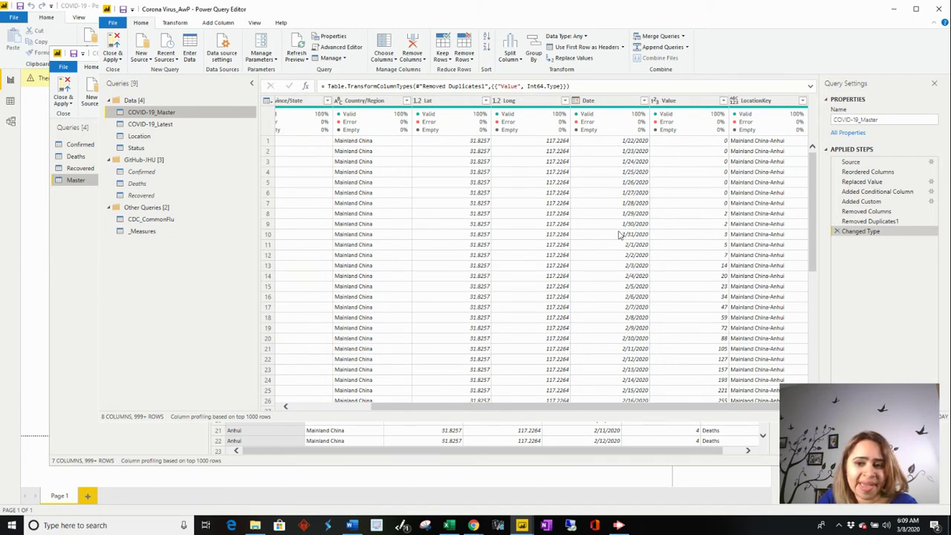
pyautogui.click(186, 126)
pyautogui.hscroll(3, 710, 239)
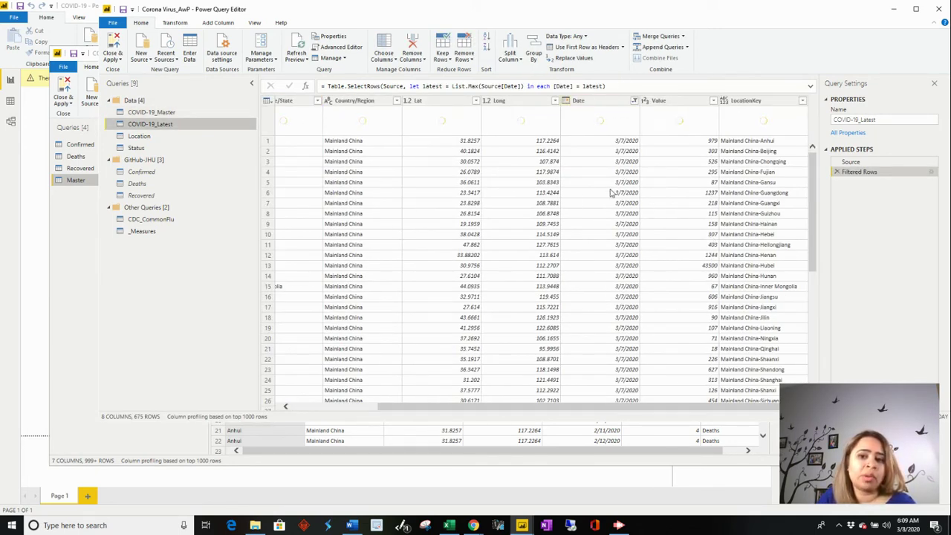
pyautogui.click(202, 136)
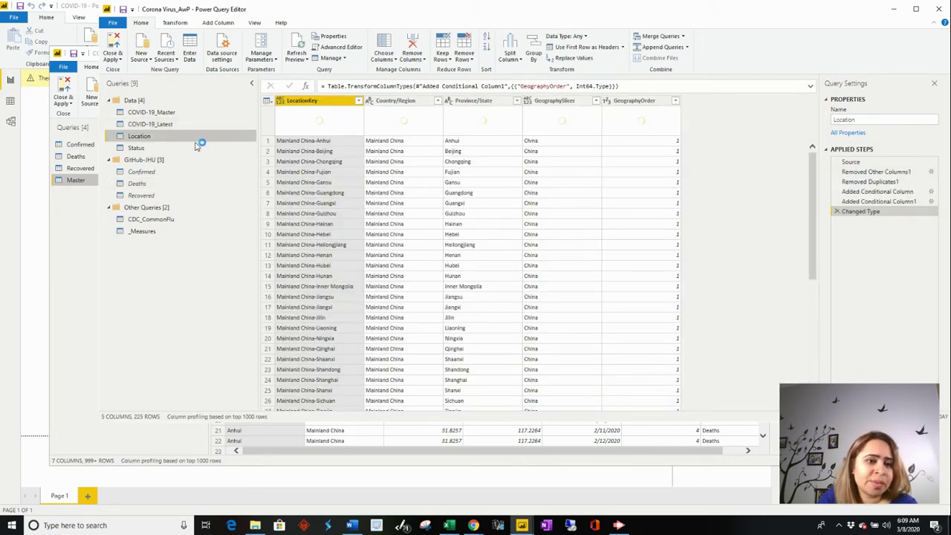
pyautogui.click(187, 148)
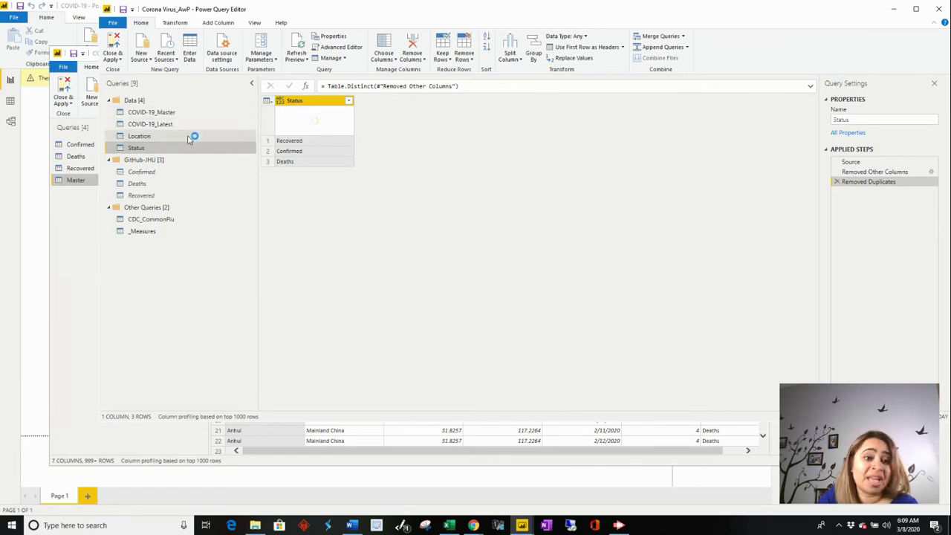
pyautogui.click(190, 139)
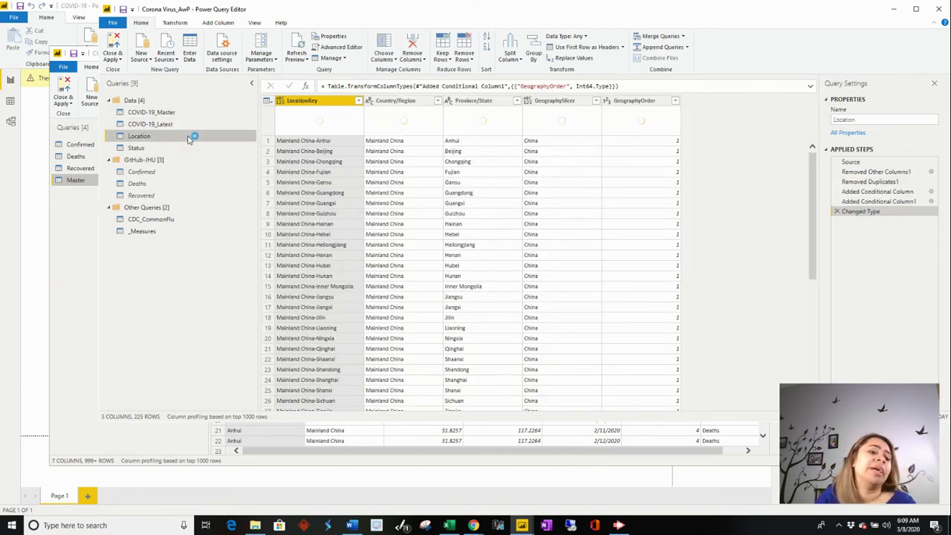
pyautogui.click(179, 223)
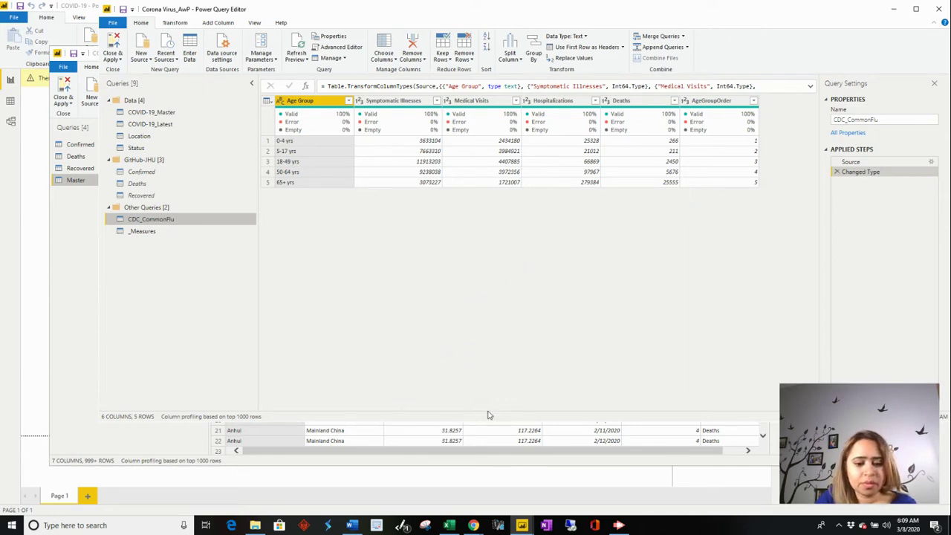
pyautogui.moveTo(474, 526)
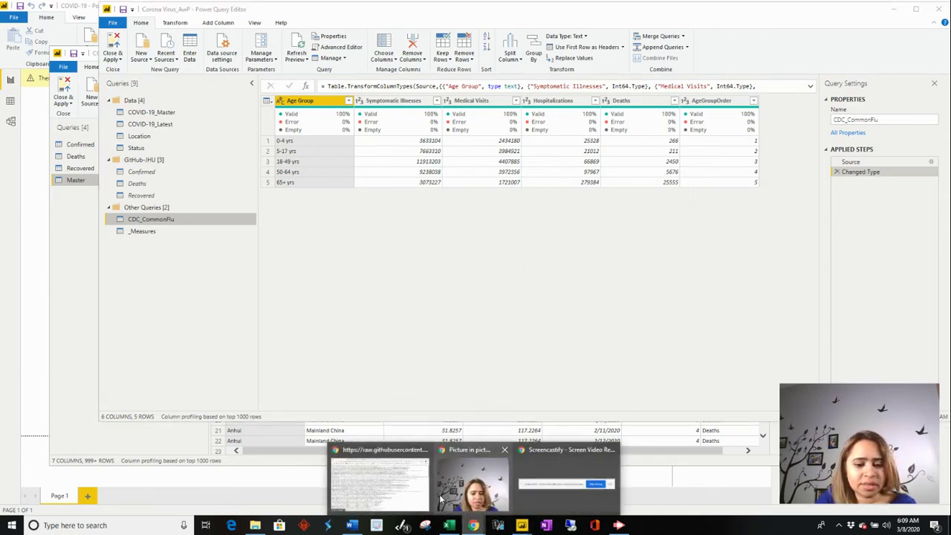
pyautogui.click(383, 496)
# - Copy the CDC age-group flu table, including the AgeGroupOrder column
pyautogui.click(280, 8)
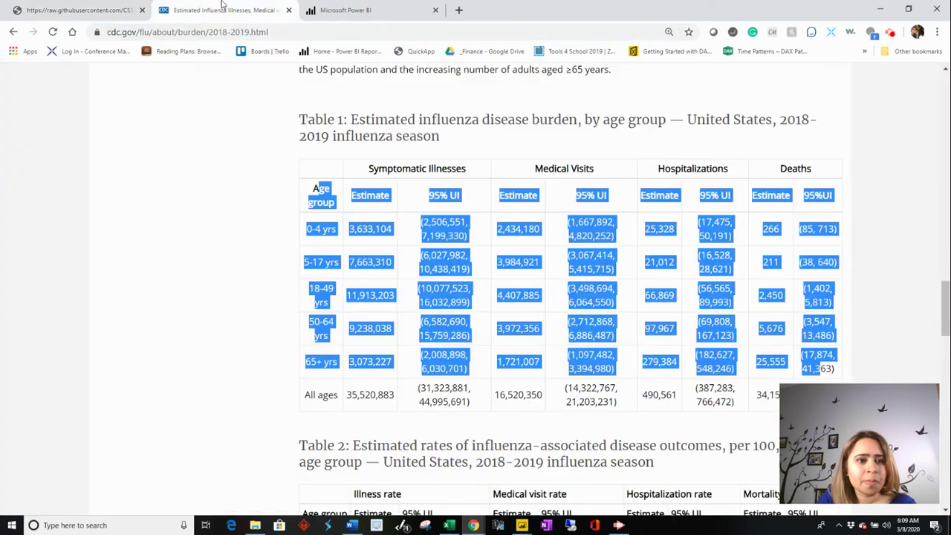
pyautogui.click(426, 251)
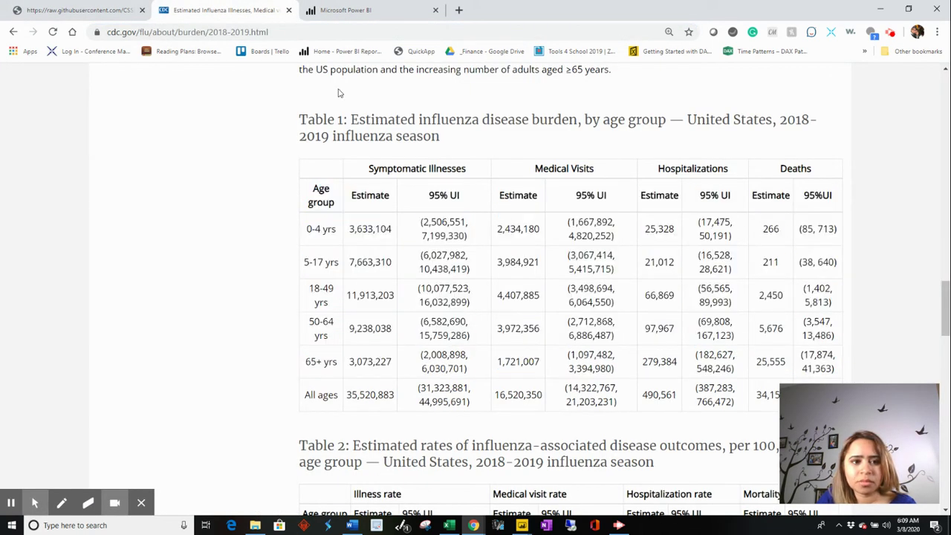
pyautogui.moveTo(314, 188); pyautogui.dragTo(801, 407)
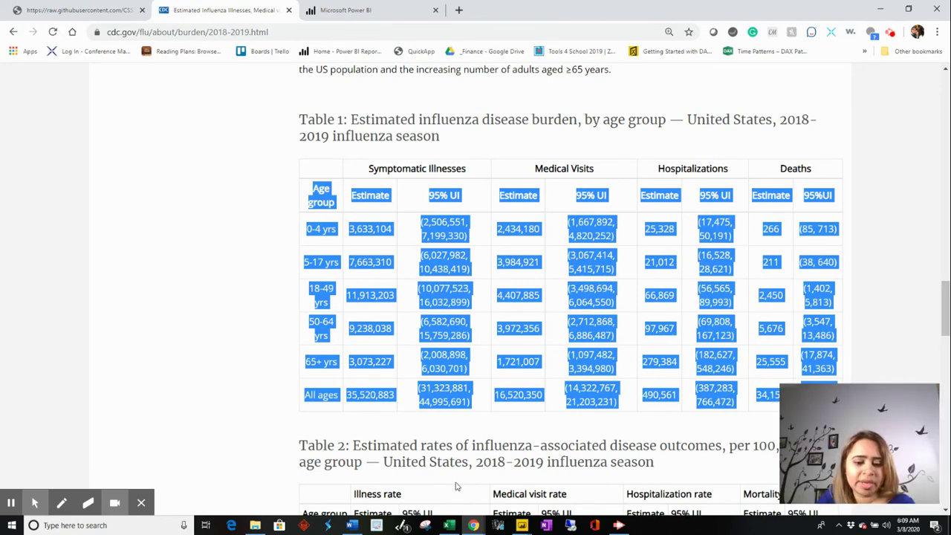
pyautogui.click(454, 525)
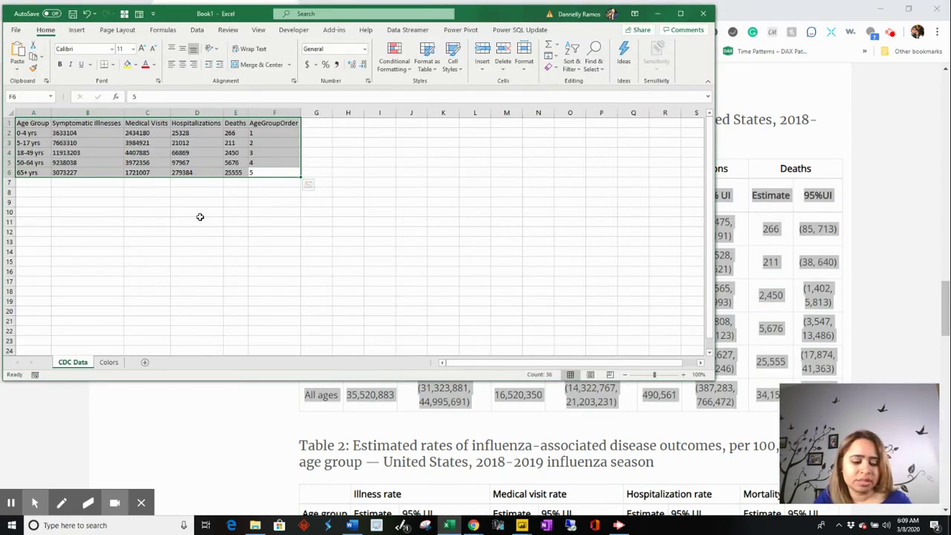
pyautogui.hotkey('ctrl', 'c')
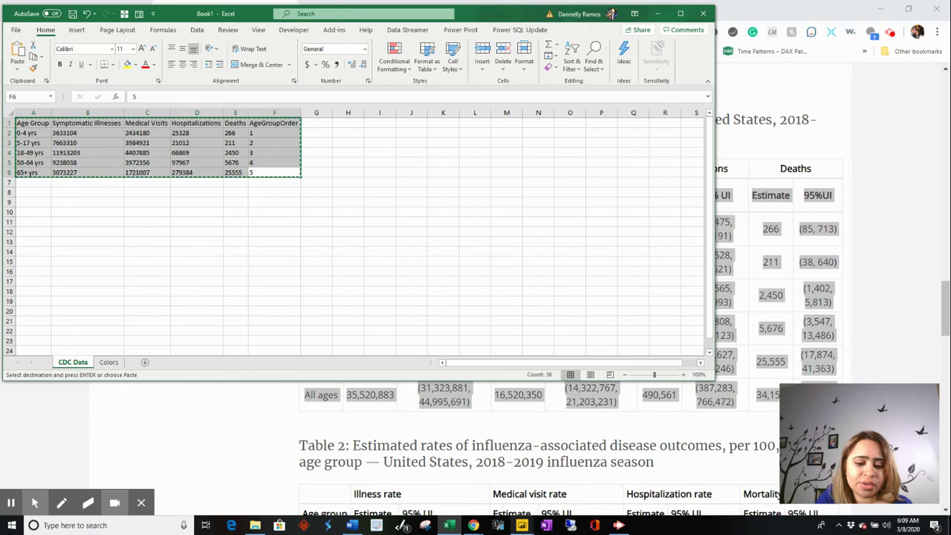
pyautogui.moveTo(522, 525)
pyautogui.click(587, 492)
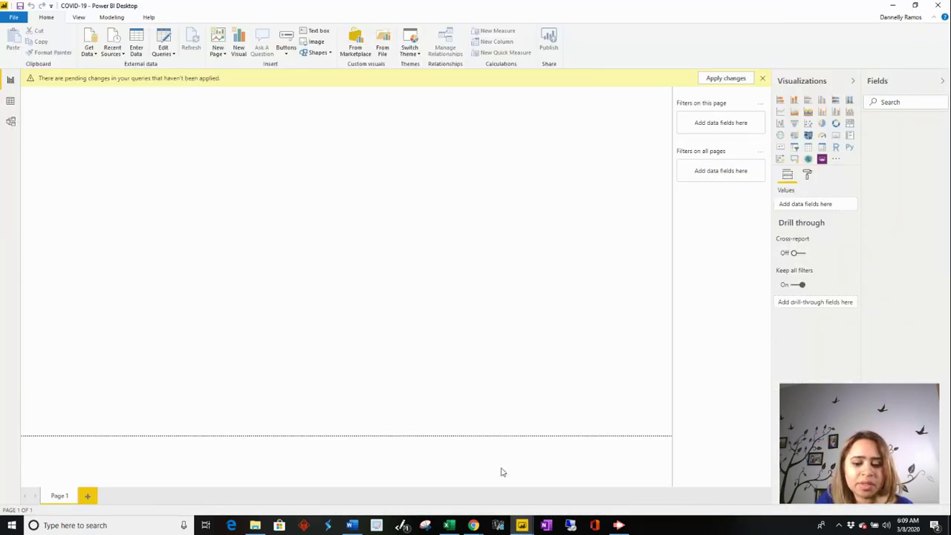
# - Create an Enter Data table from the pasted flu figures, named CDC_Flu
pyautogui.moveTo(522, 525)
pyautogui.click(680, 486)
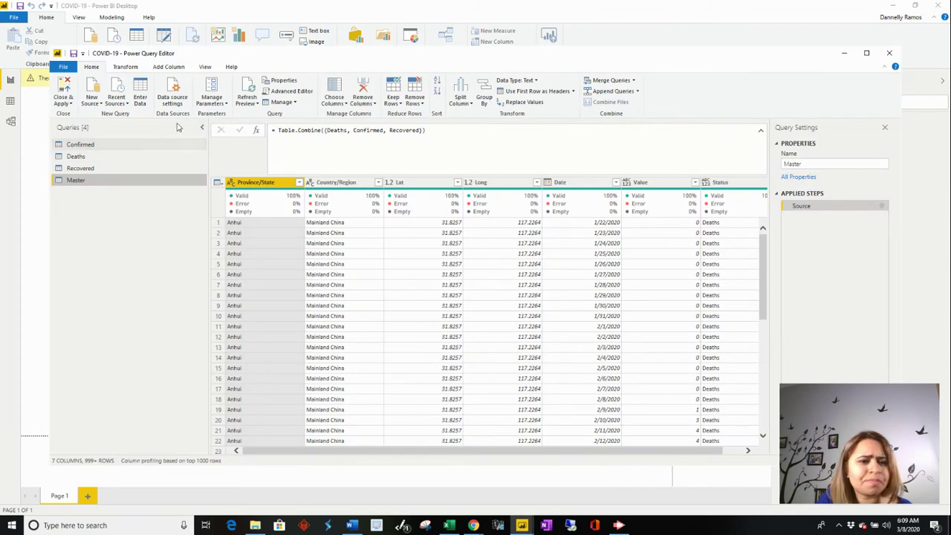
pyautogui.click(140, 96)
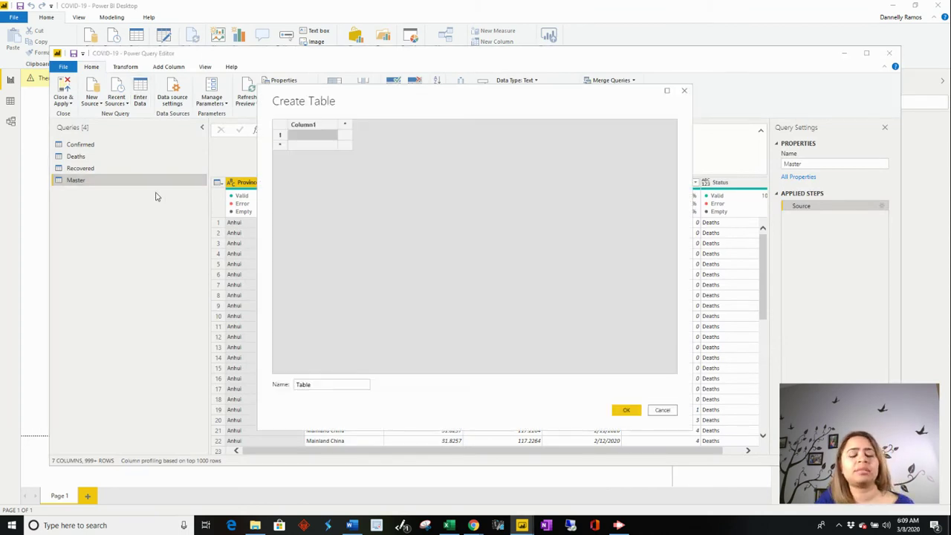
pyautogui.hotkey('ctrl', 'v')
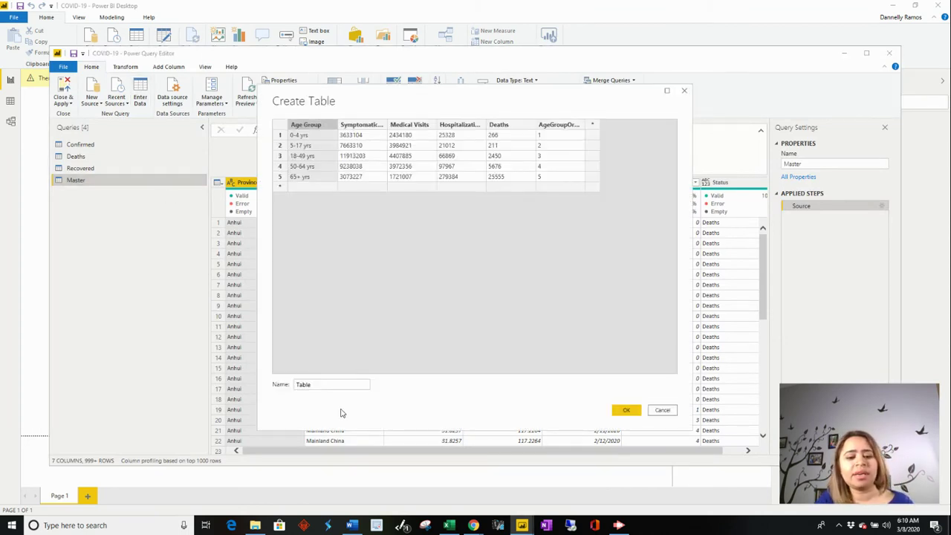
pyautogui.doubleClick(330, 384)
pyautogui.write('CDC_Flue')
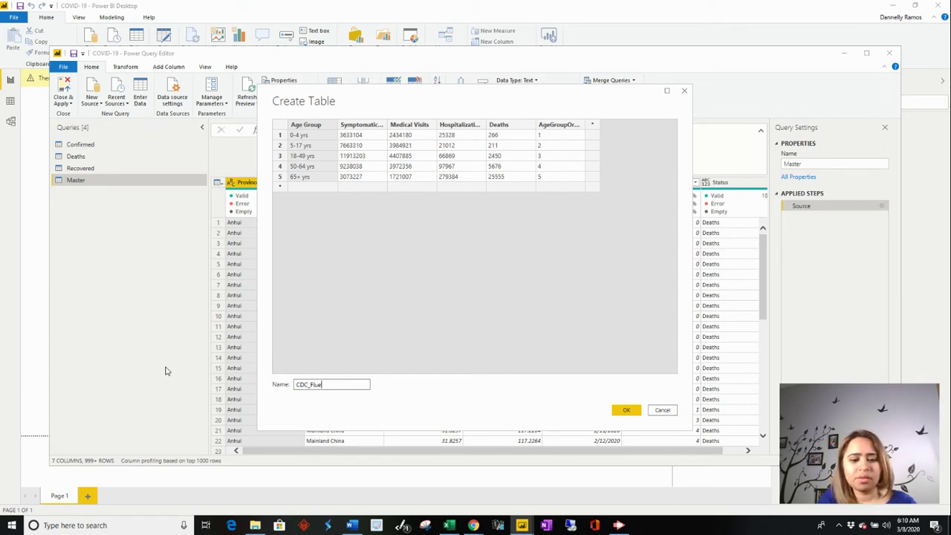
pyautogui.press('Return')
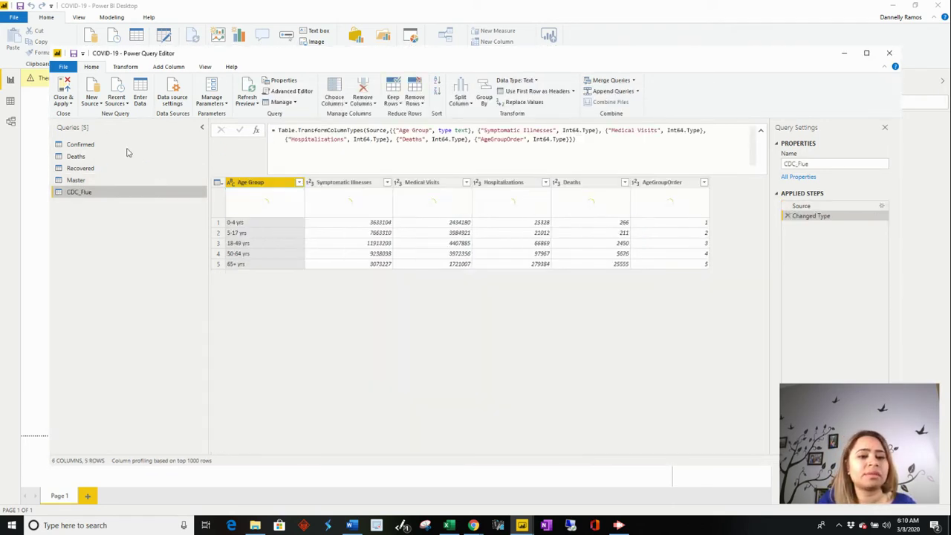
pyautogui.doubleClick(108, 195)
pyautogui.press('BackSpace')
pyautogui.press('Return')
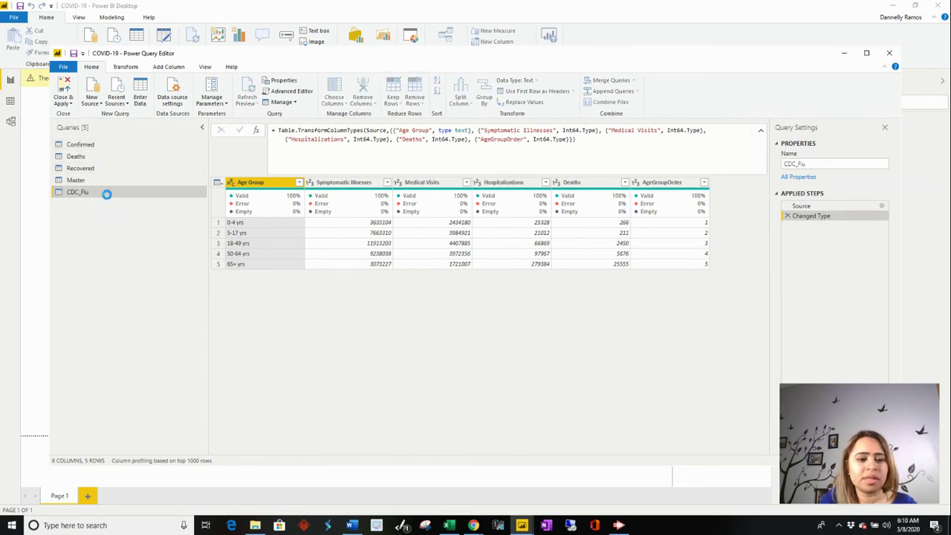
# - Review CDC_Flu's AgeGroupOrder column and age-group rows, then Close & Apply
pyautogui.click(677, 182)
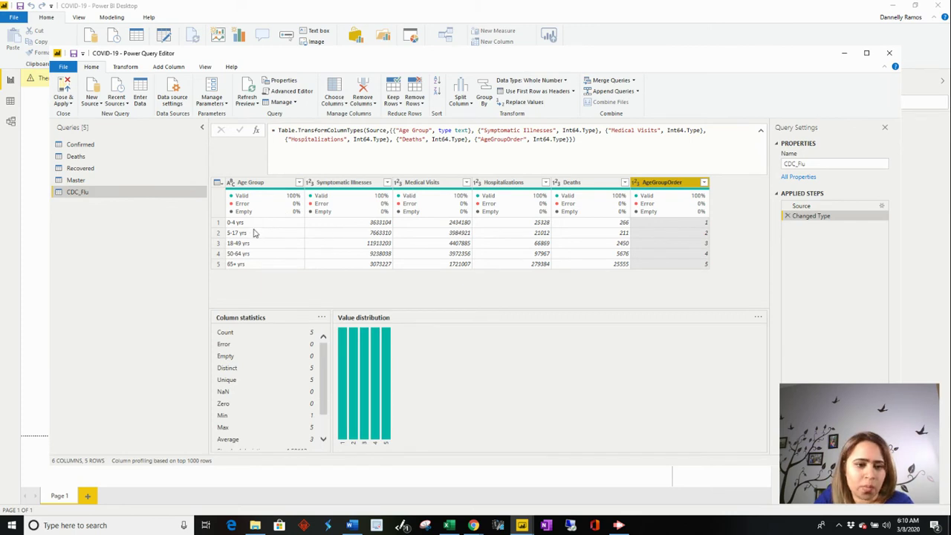
pyautogui.click(253, 233)
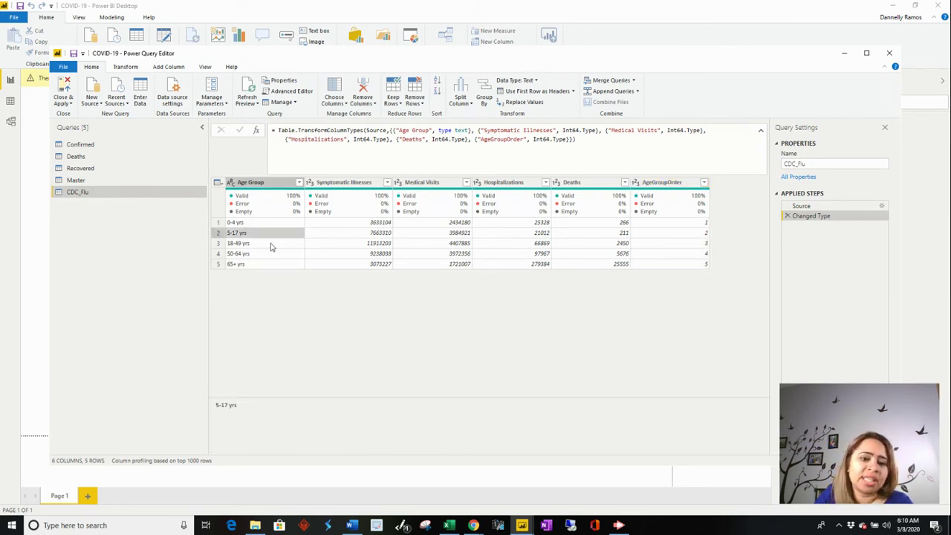
pyautogui.click(218, 244)
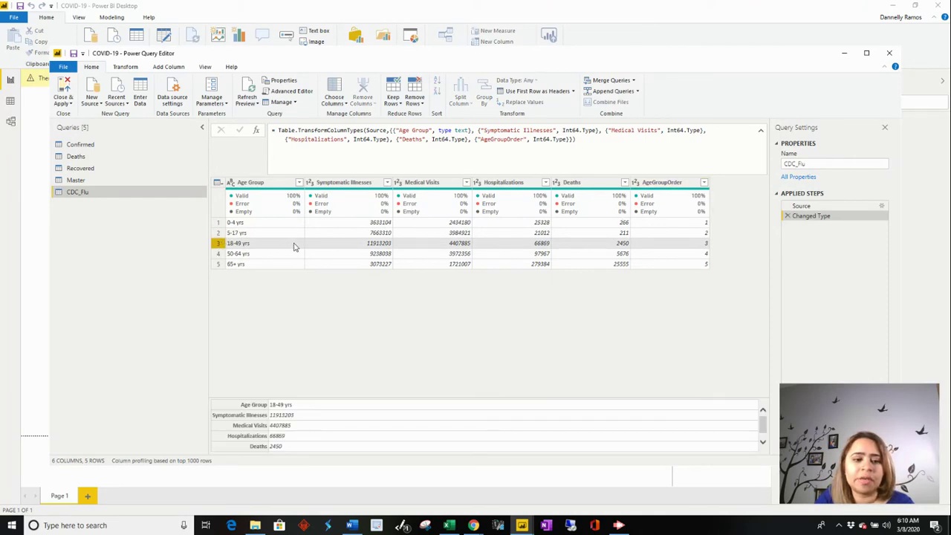
pyautogui.click(64, 84)
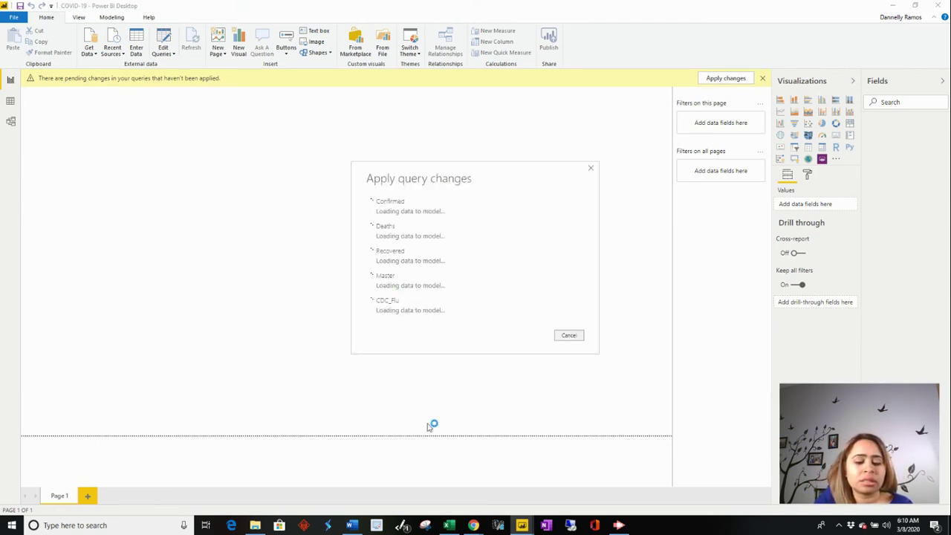
# - Once the query changes finish applying, switch to the Corona Virus_AwP query editor
pyautogui.moveTo(522, 525)
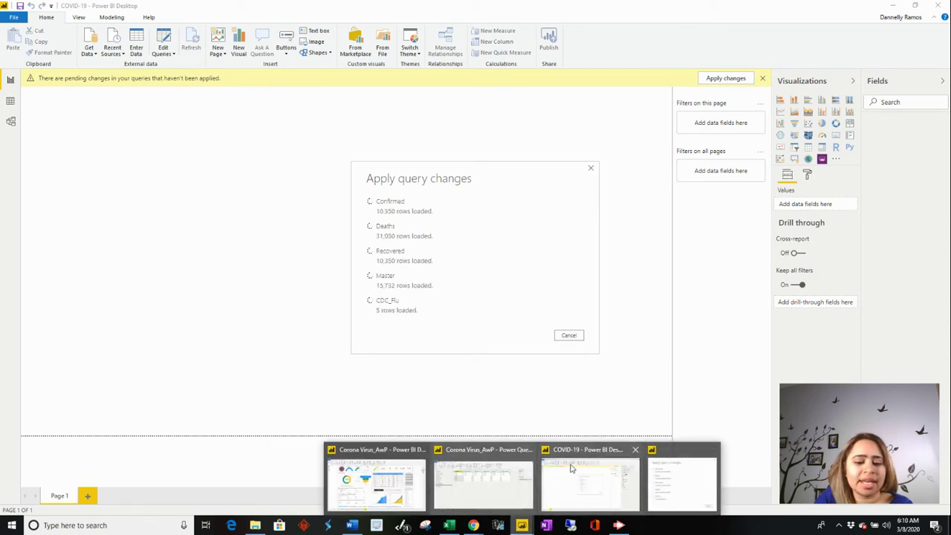
pyautogui.click(483, 469)
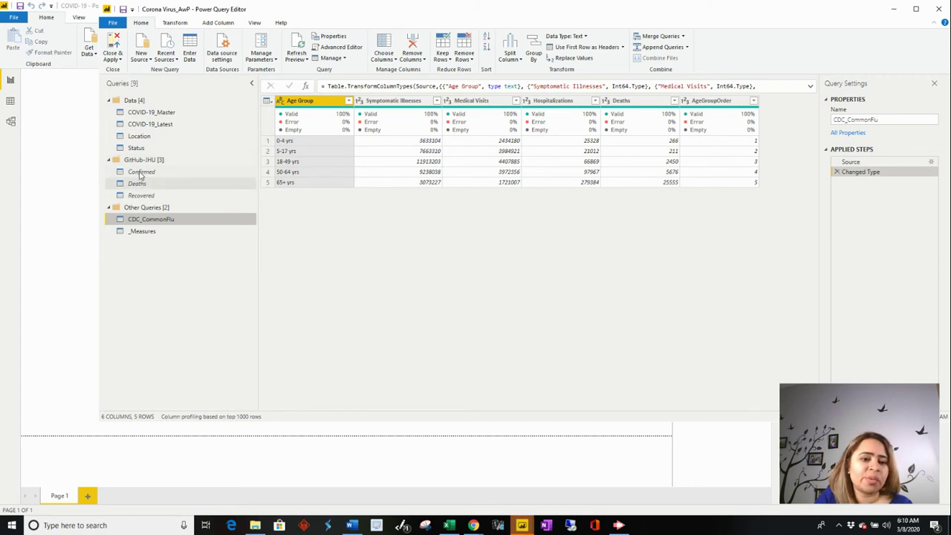
# - Check the reference Confirmed query's load options, then return to the COVID-19 report
pyautogui.click(152, 175)
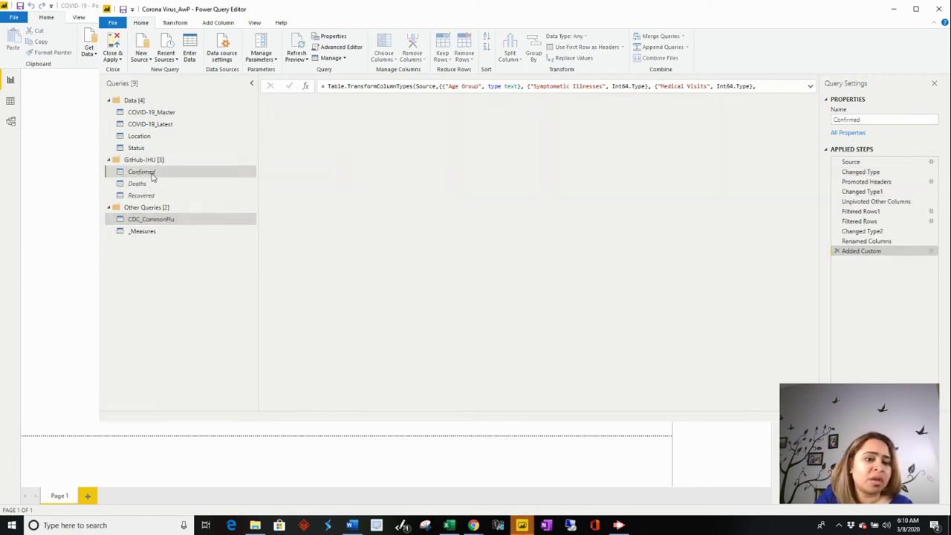
pyautogui.rightClick(153, 176)
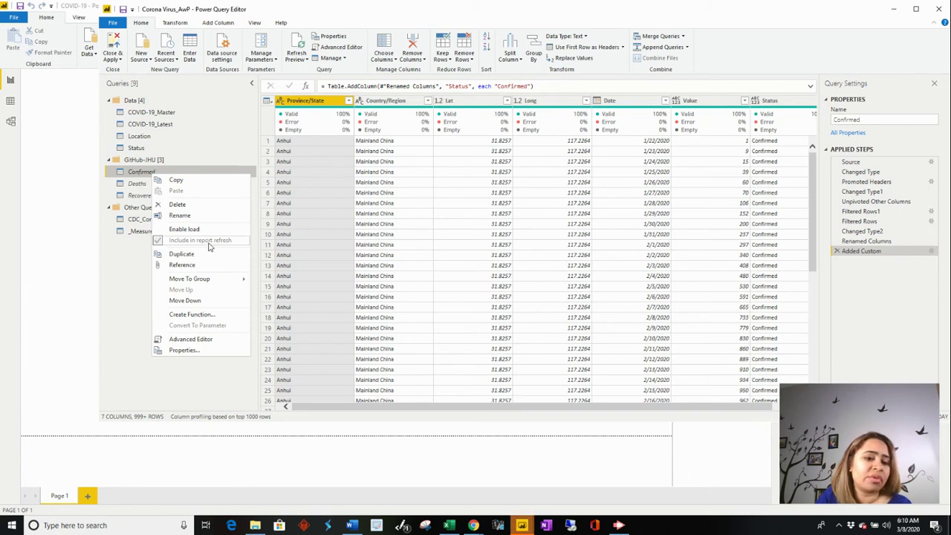
pyautogui.click(136, 258)
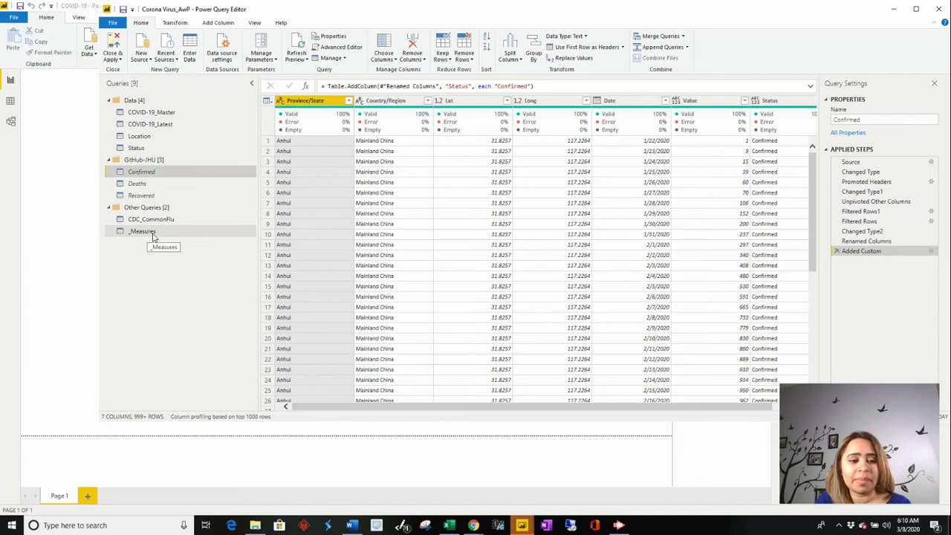
pyautogui.click(52, 188)
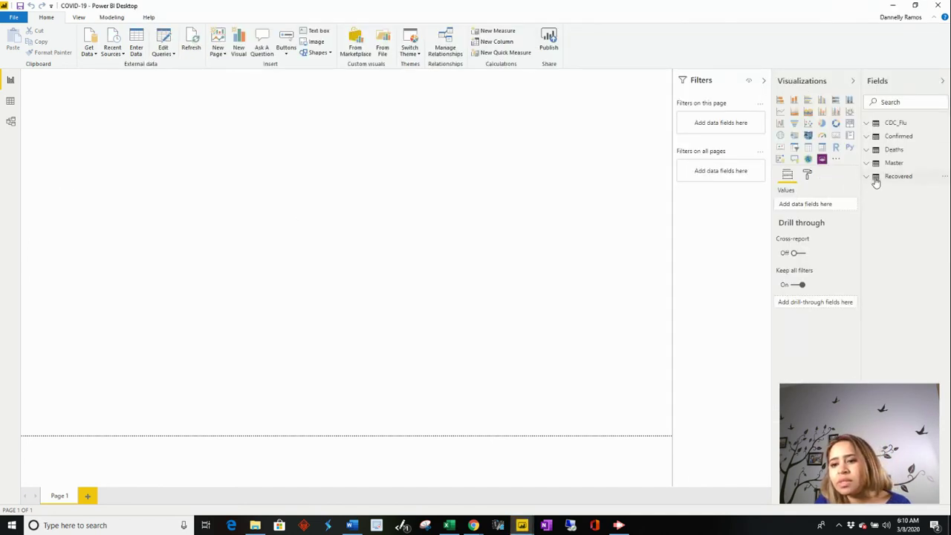
# - Inspect the CDC_Flu table's AgeGroupOrder column in Data view, then return to the report
pyautogui.click(11, 102)
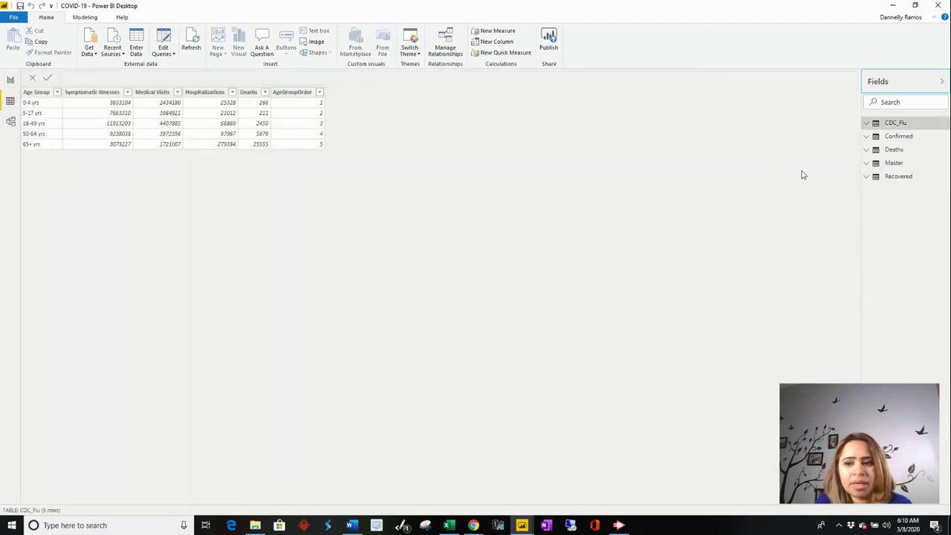
pyautogui.click(300, 93)
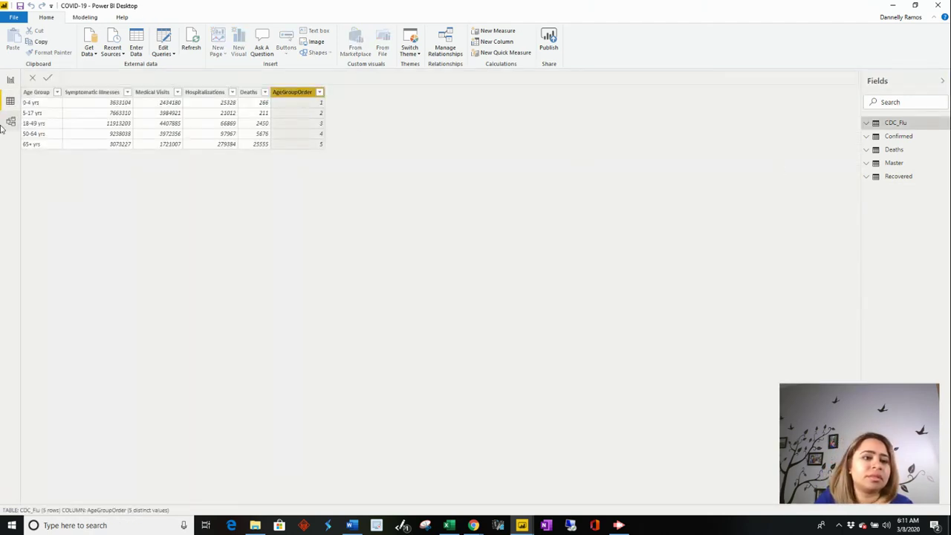
pyautogui.click(10, 81)
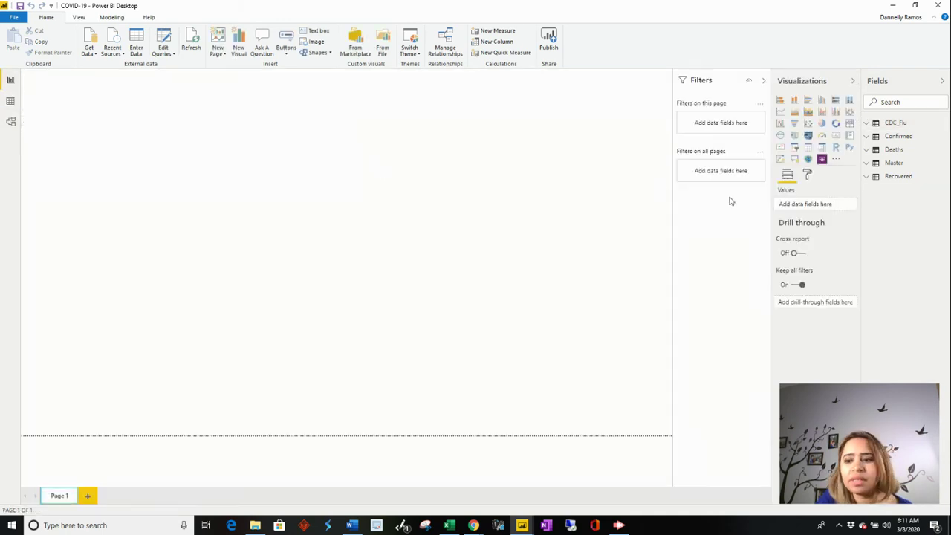
# - Build a table of Age Group and Symptomatic Illnesses, test its sort, then select Age Group in Data view
pyautogui.click(870, 123)
pyautogui.moveTo(916, 142); pyautogui.dragTo(408, 134)
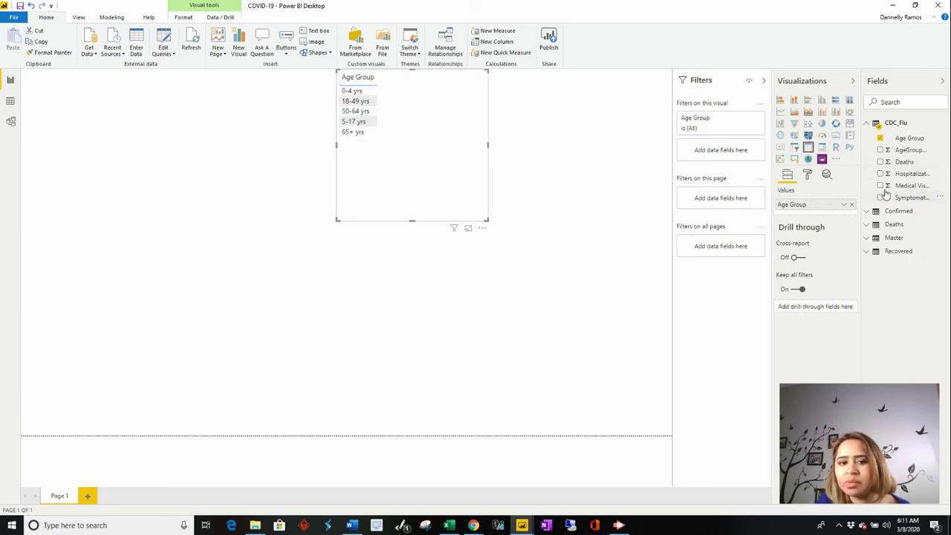
pyautogui.moveTo(920, 197); pyautogui.dragTo(478, 156)
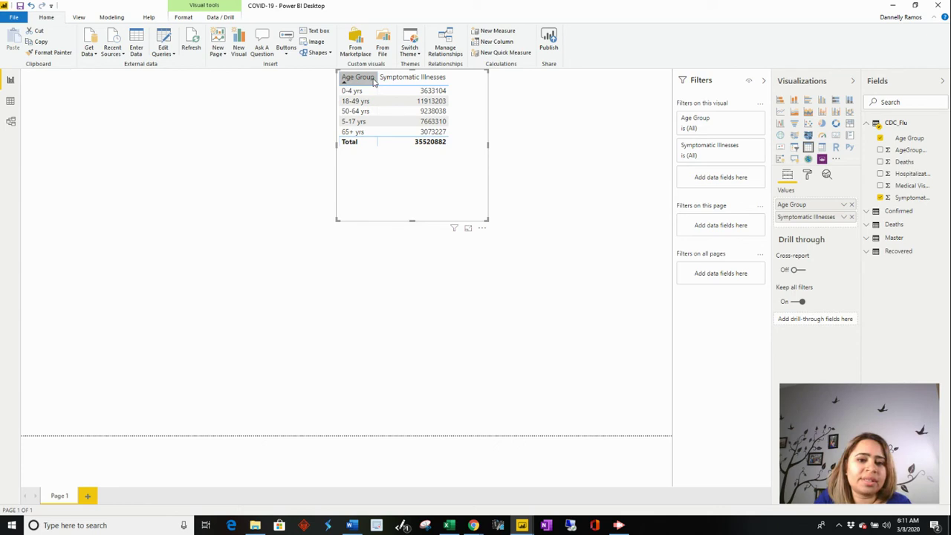
pyautogui.click(374, 83)
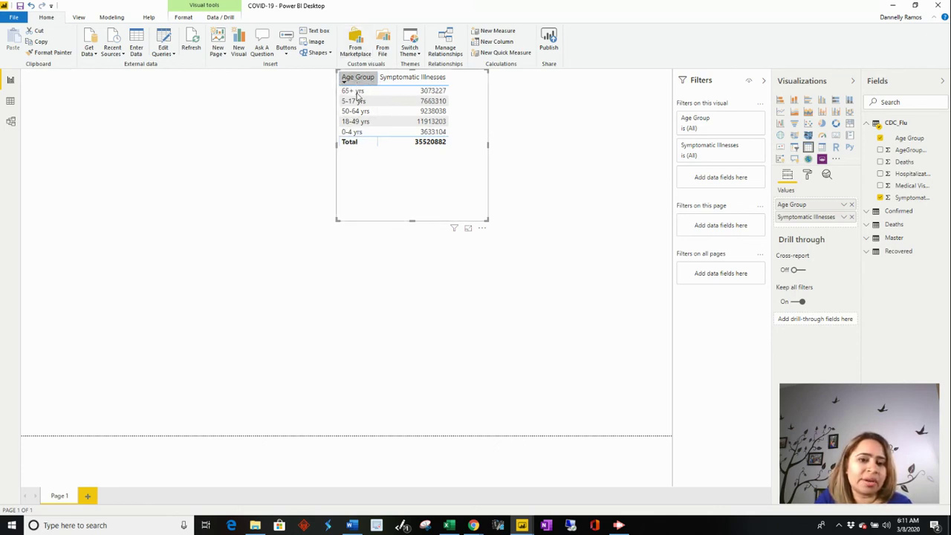
pyautogui.click(358, 81)
pyautogui.click(10, 101)
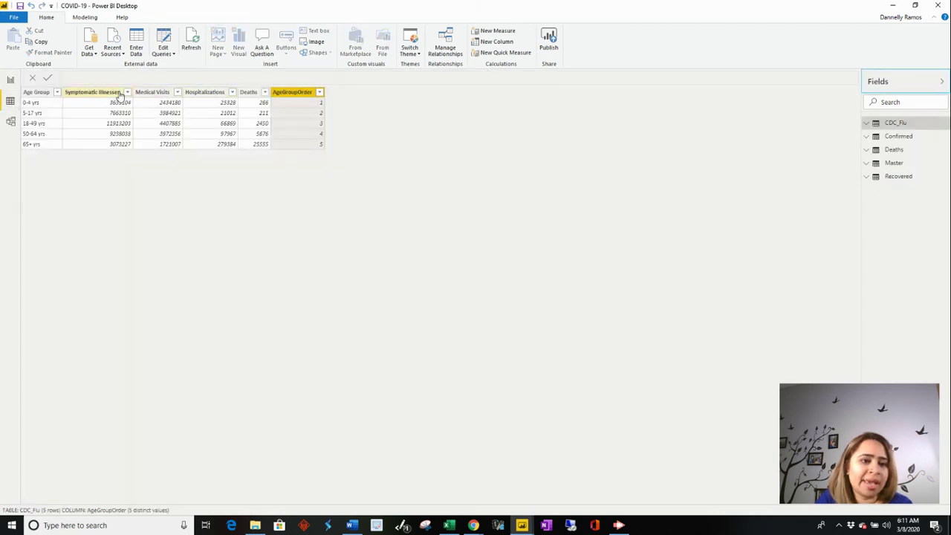
pyautogui.click(41, 94)
# - Set the Age Group column to sort by AgeGroupOrder
pyautogui.click(95, 21)
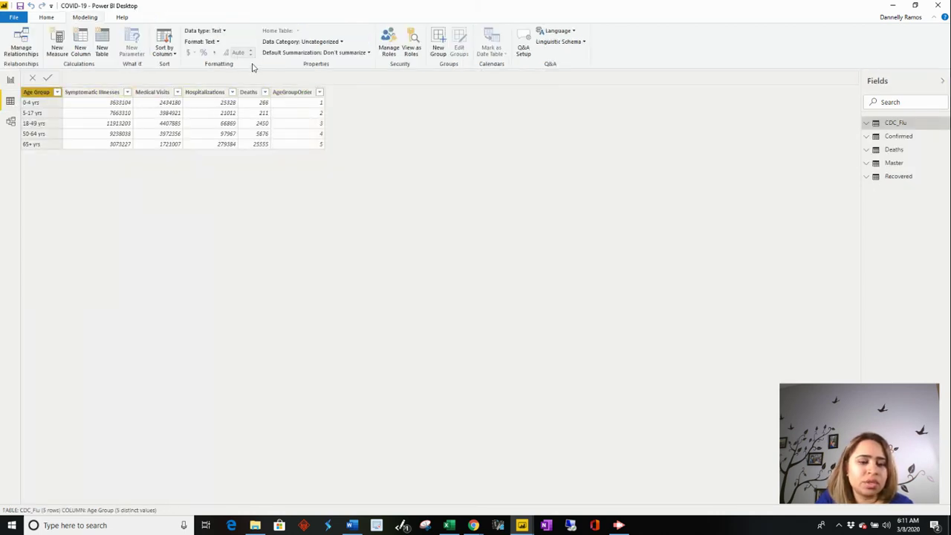
pyautogui.click(164, 48)
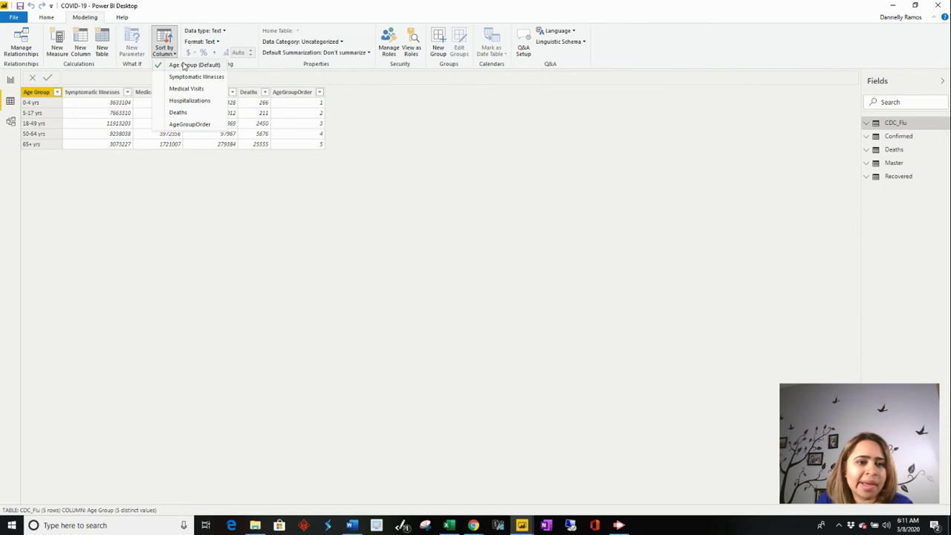
pyautogui.click(192, 124)
# - Check the report table's Age Group sort, leaving it ascending from 0-4 yrs to 65+ yrs
pyautogui.click(10, 80)
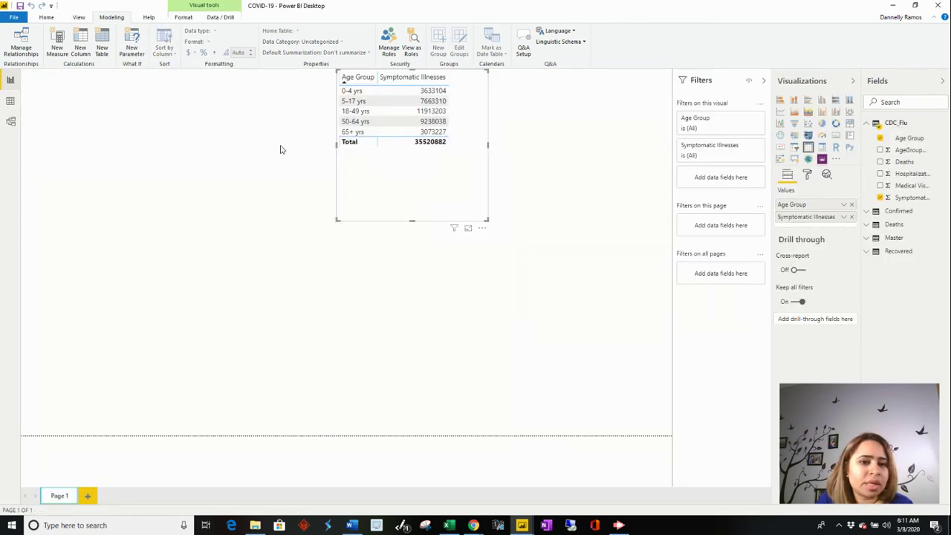
pyautogui.click(359, 79)
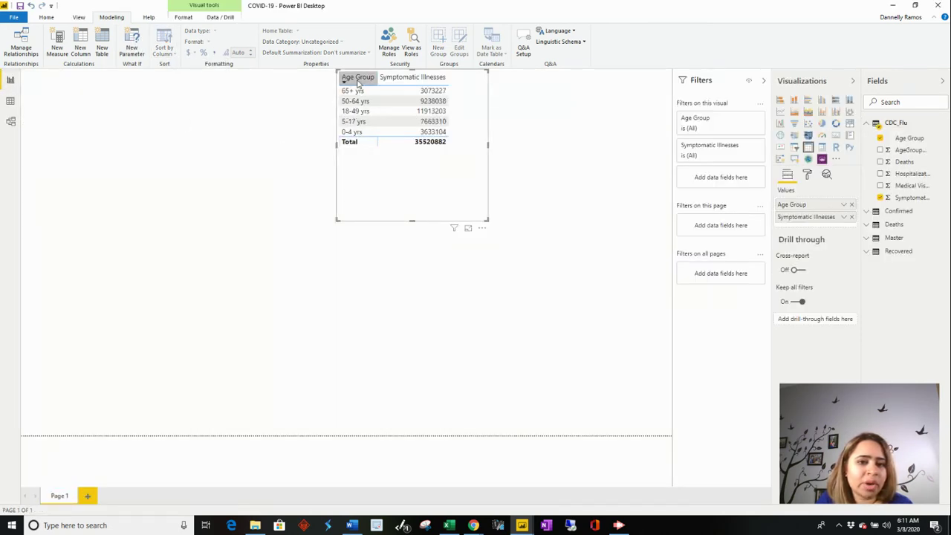
pyautogui.click(358, 79)
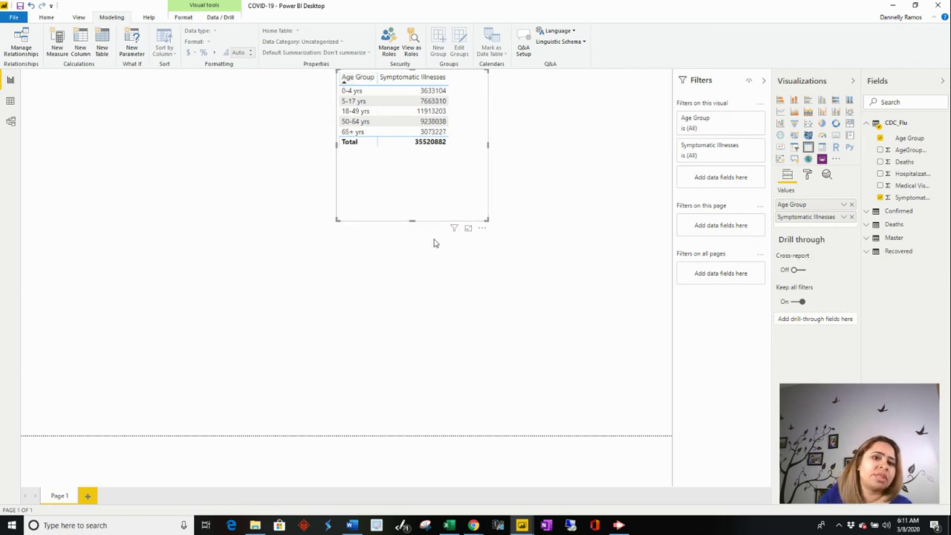